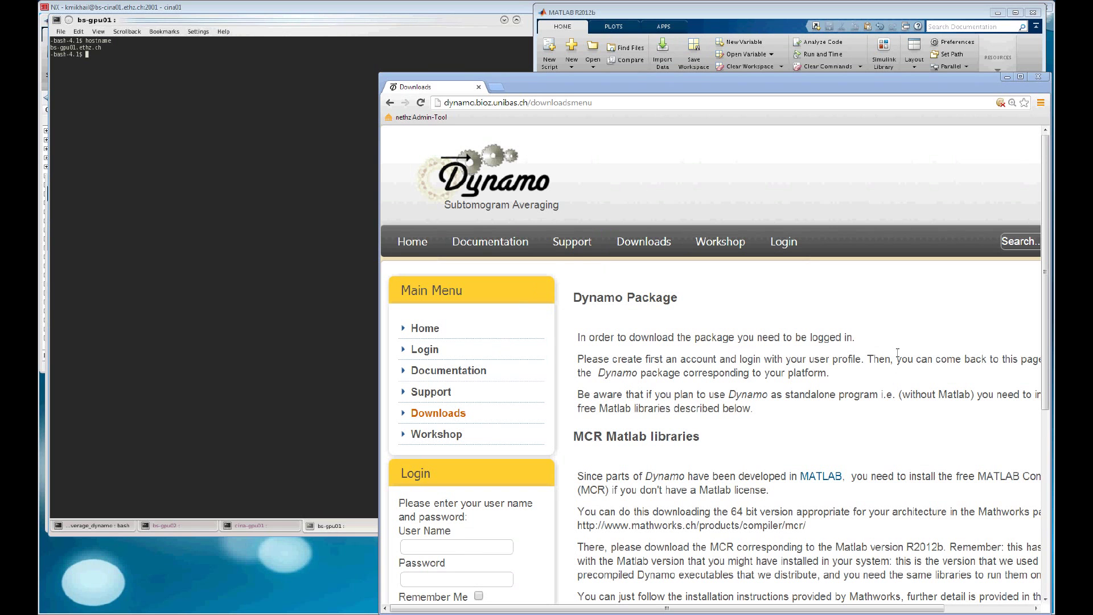
# - Run the dynamo_activate.m script from command history to activate Dynamo v-1.0.208 in MATLAB
pyautogui.click(821, 12)
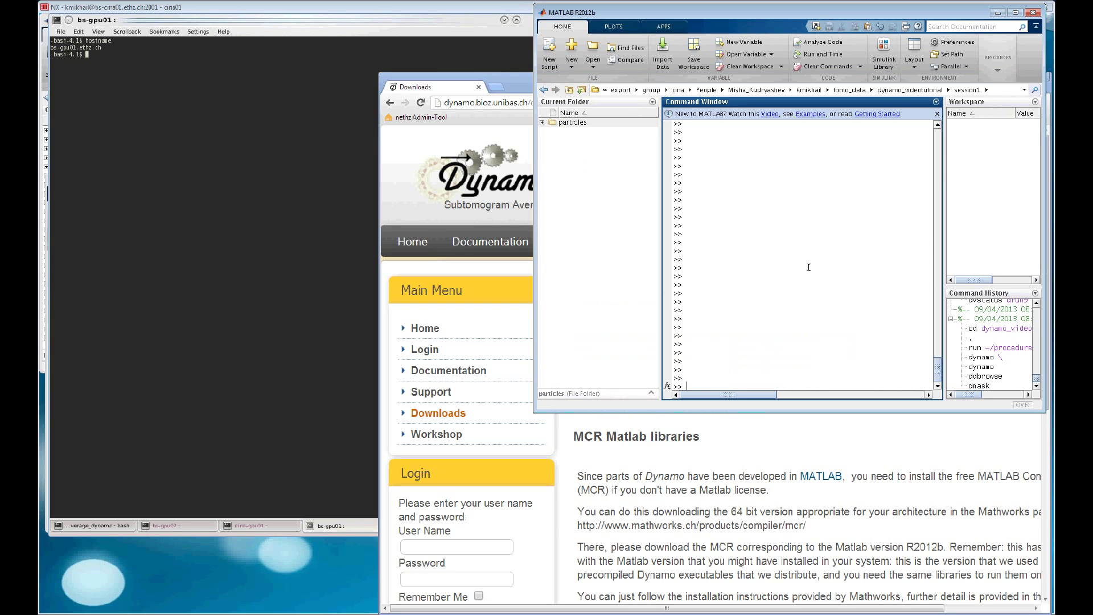
pyautogui.write('run')
pyautogui.press('Up')
pyautogui.press('Return')
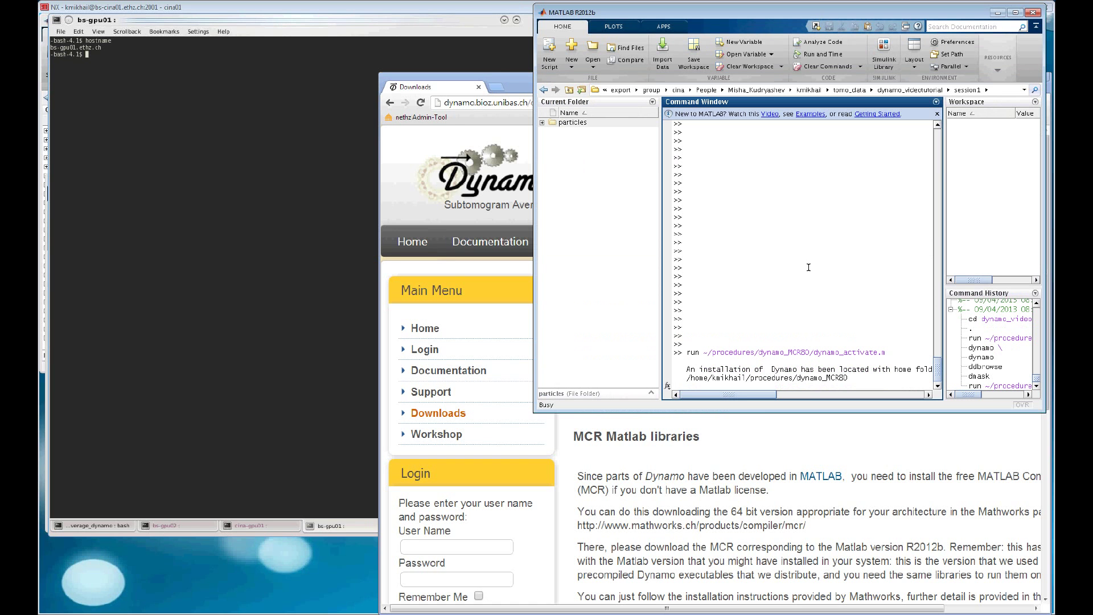
# - List the particles/thermo_ files with ls and tab completion, then clear the command
pyautogui.click(759, 257)
pyautogui.write('ls particles/')
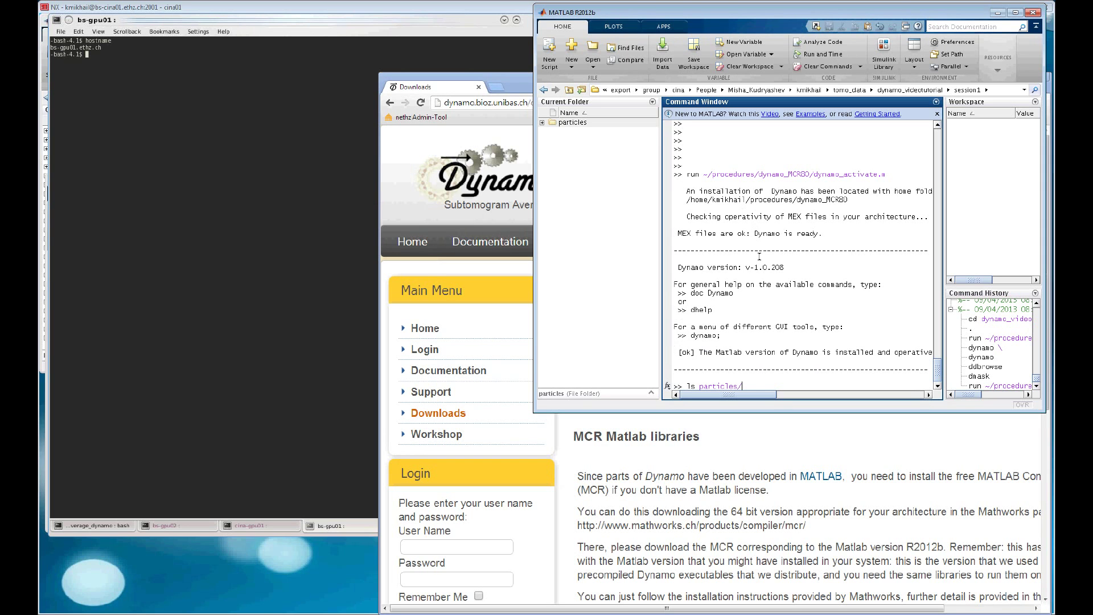
pyautogui.write('thermo_')
pyautogui.press('Tab')
pyautogui.press('Down')
pyautogui.press('Down')
pyautogui.press('Down')
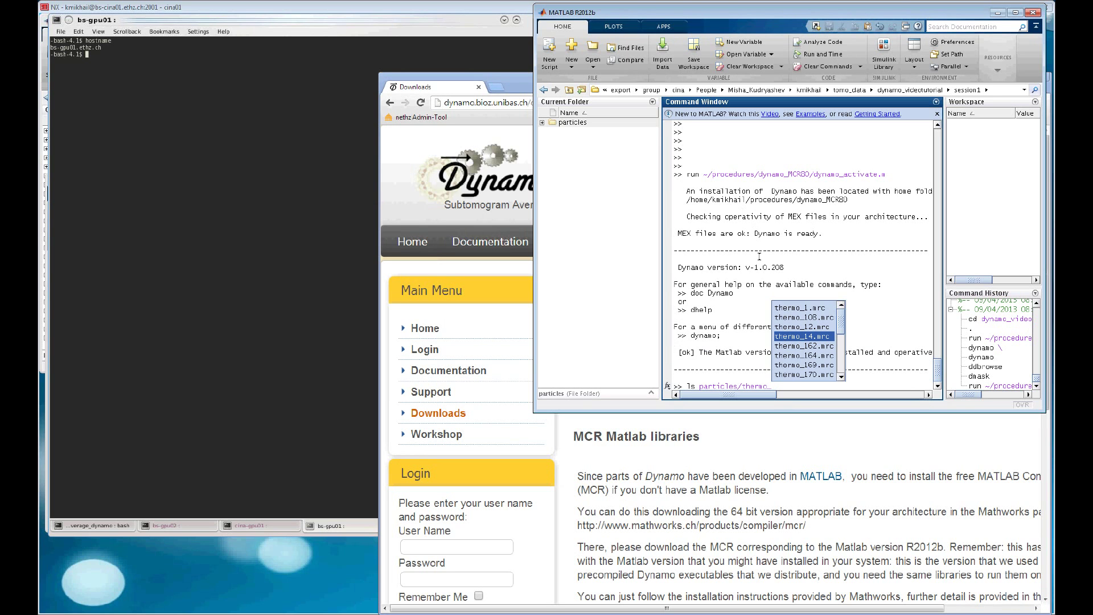
pyautogui.press('Escape')
pyautogui.press('Escape')
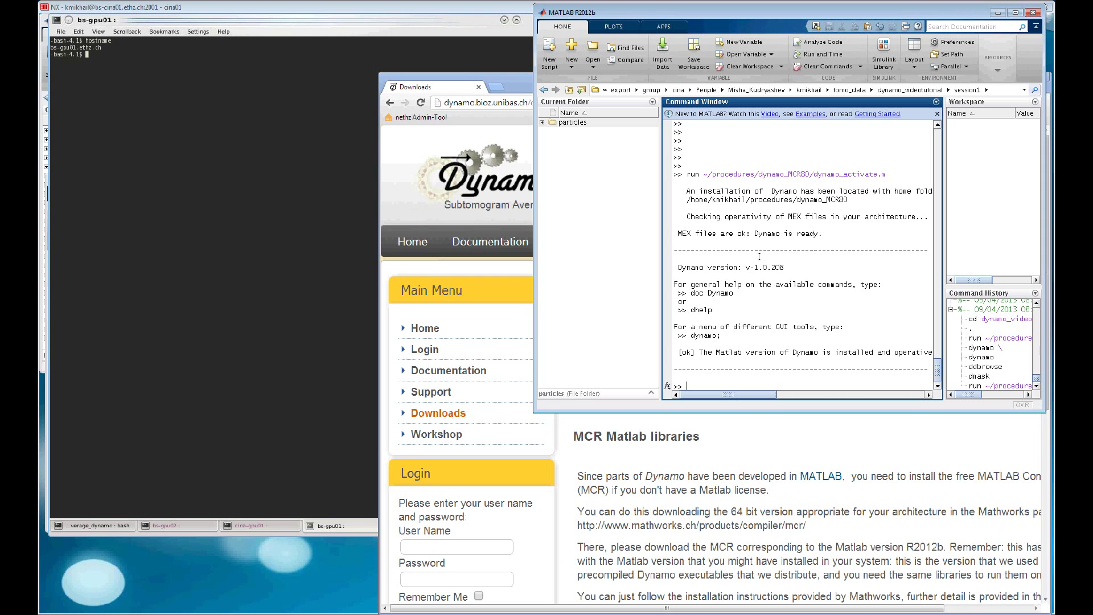
# - Launch the Dynamo Tools menu with the dynamo command and enlarge its font two steps
pyautogui.write('dynamo')
pyautogui.press('Return')
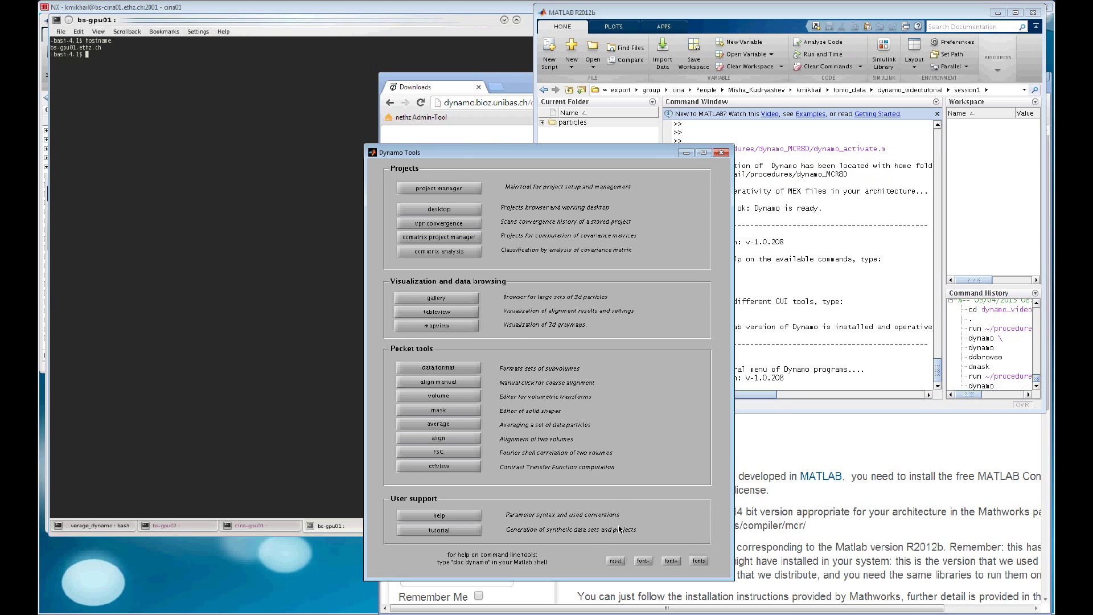
pyautogui.click(676, 563)
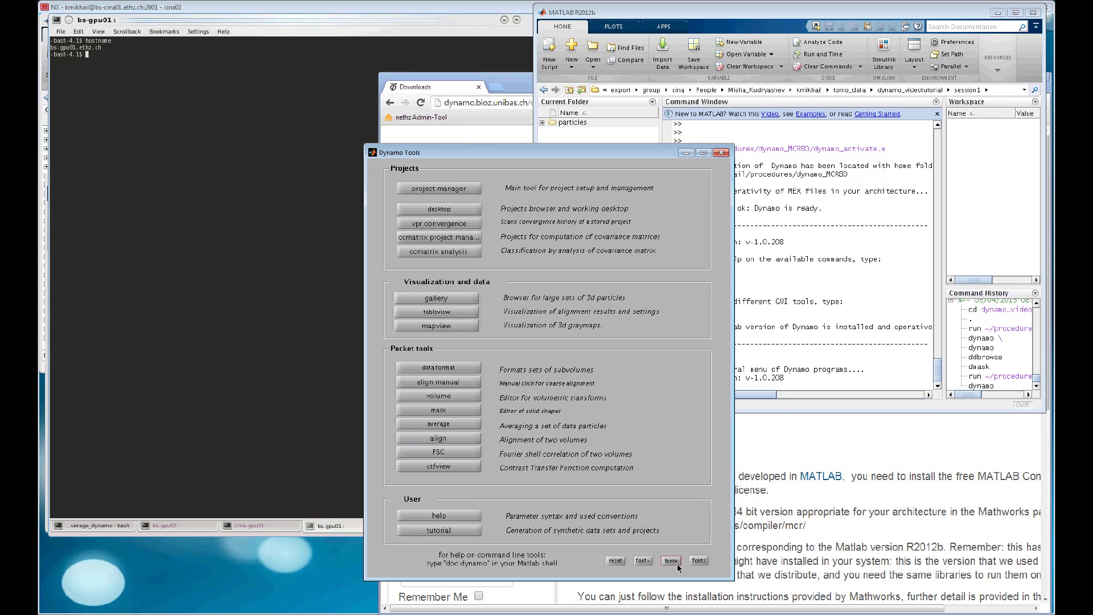
pyautogui.click(672, 560)
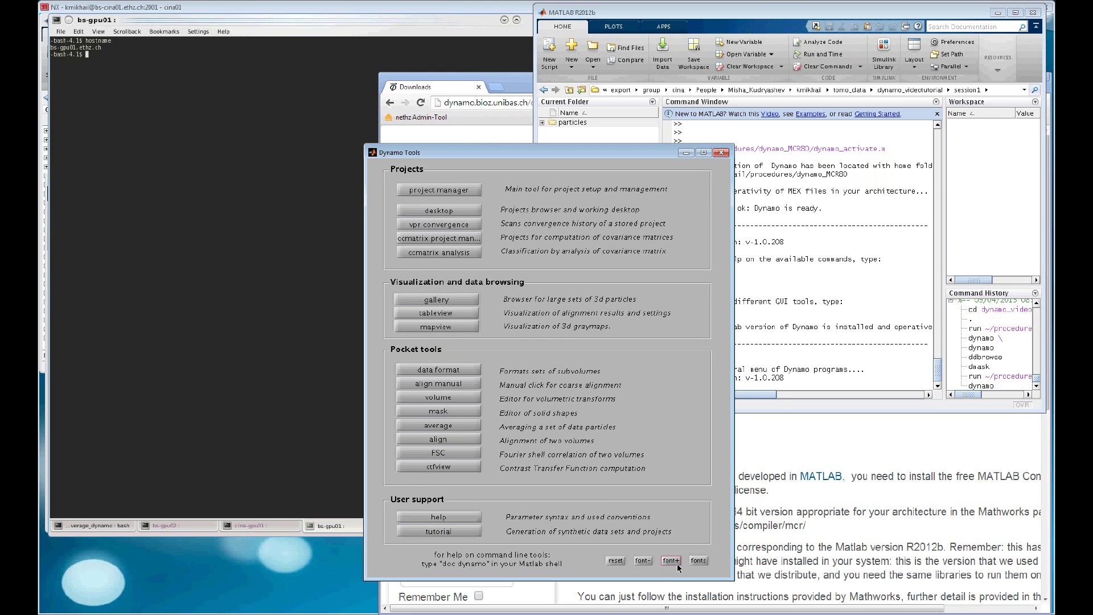
# - Convert the particles/thermo_*.mrc files into a new particles_dynamo folder using data format's convert mode
pyautogui.click(446, 374)
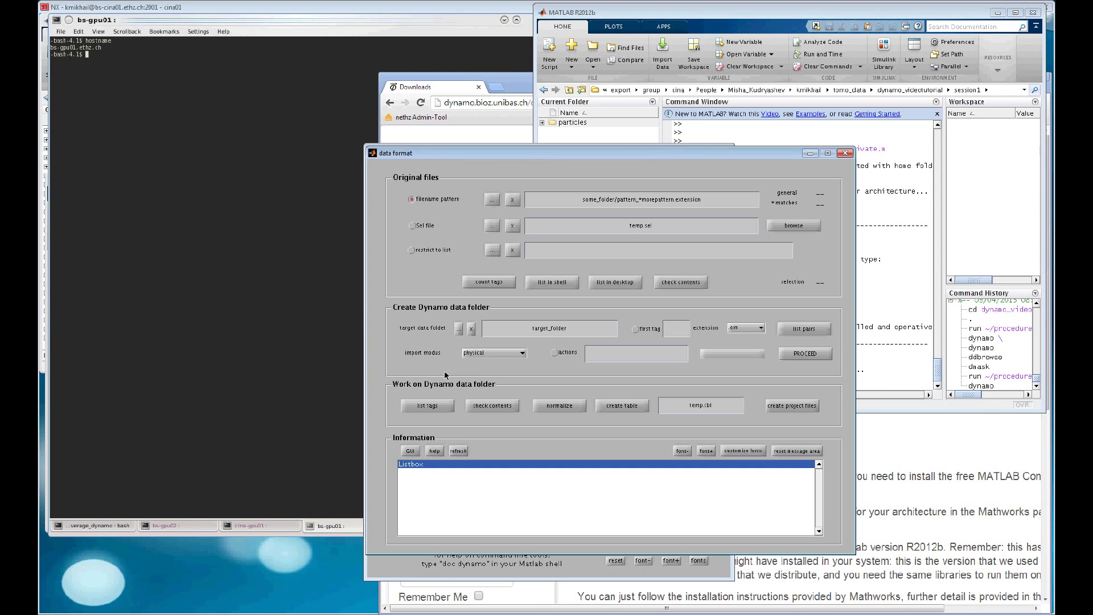
pyautogui.click(577, 198)
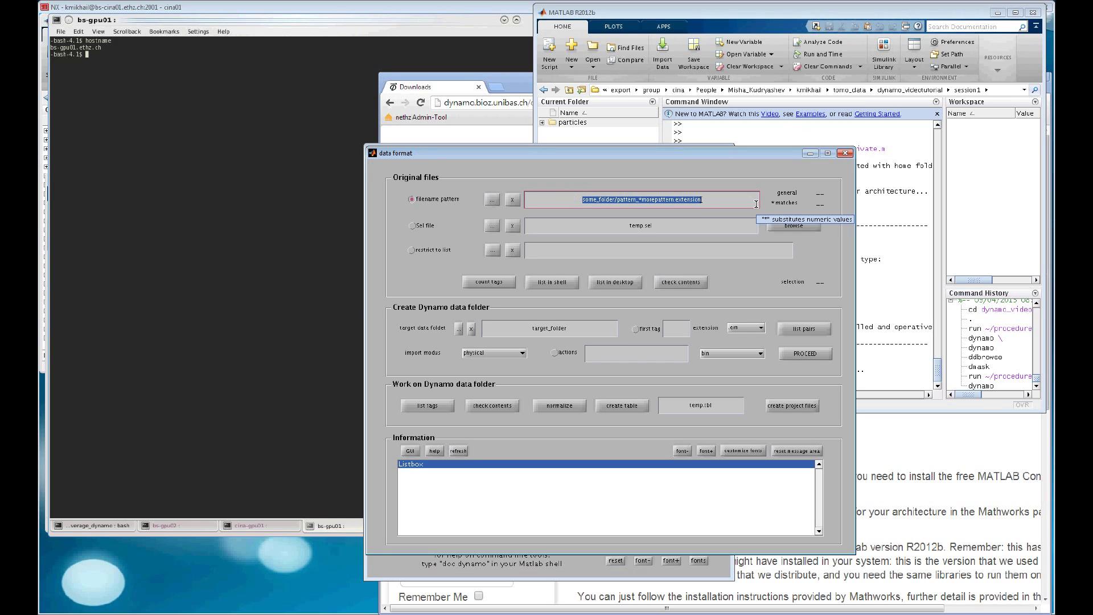
pyautogui.write('part')
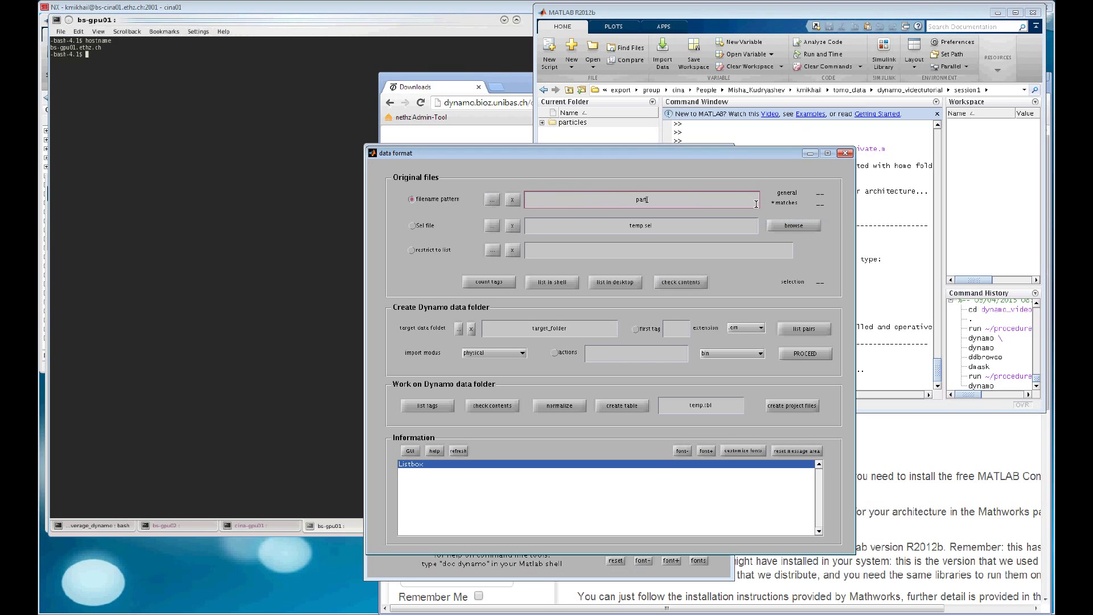
pyautogui.write('icles/thermo_*.mrc')
pyautogui.press('Return')
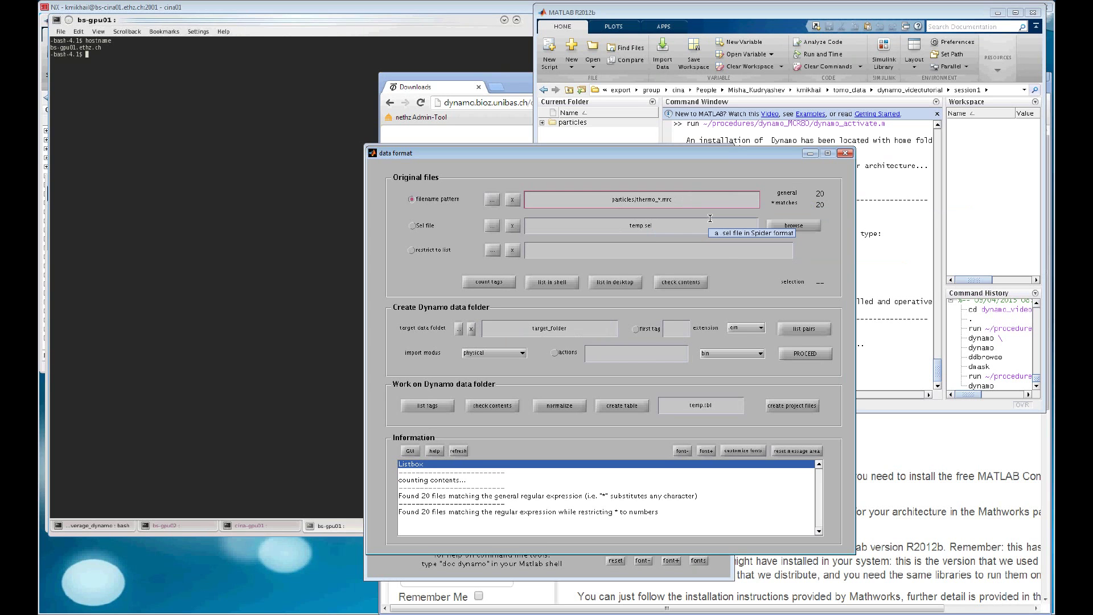
pyautogui.click(481, 353)
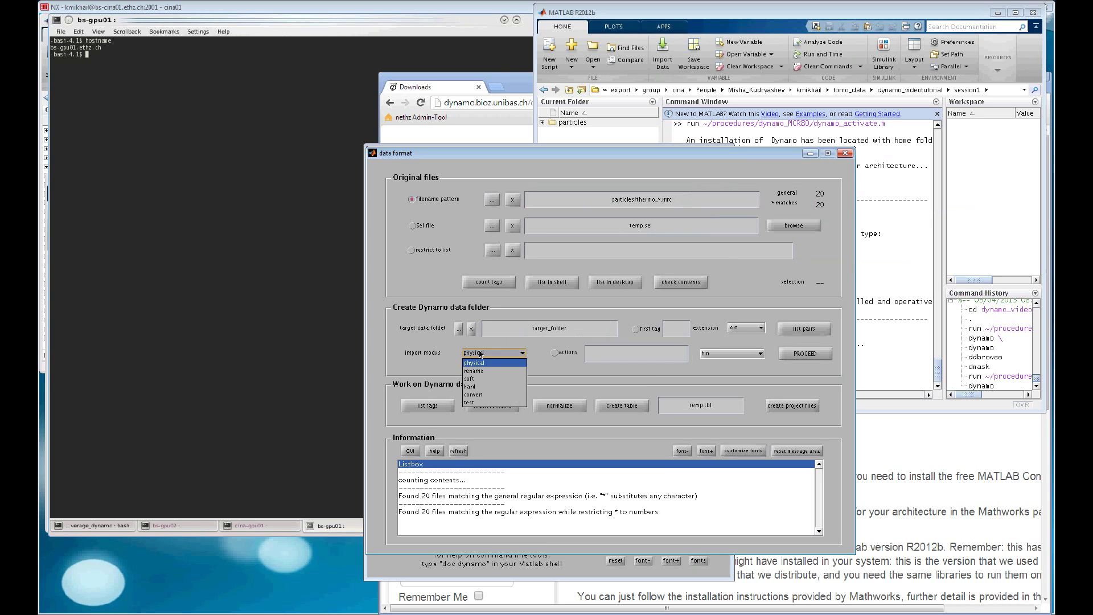
pyautogui.click(479, 395)
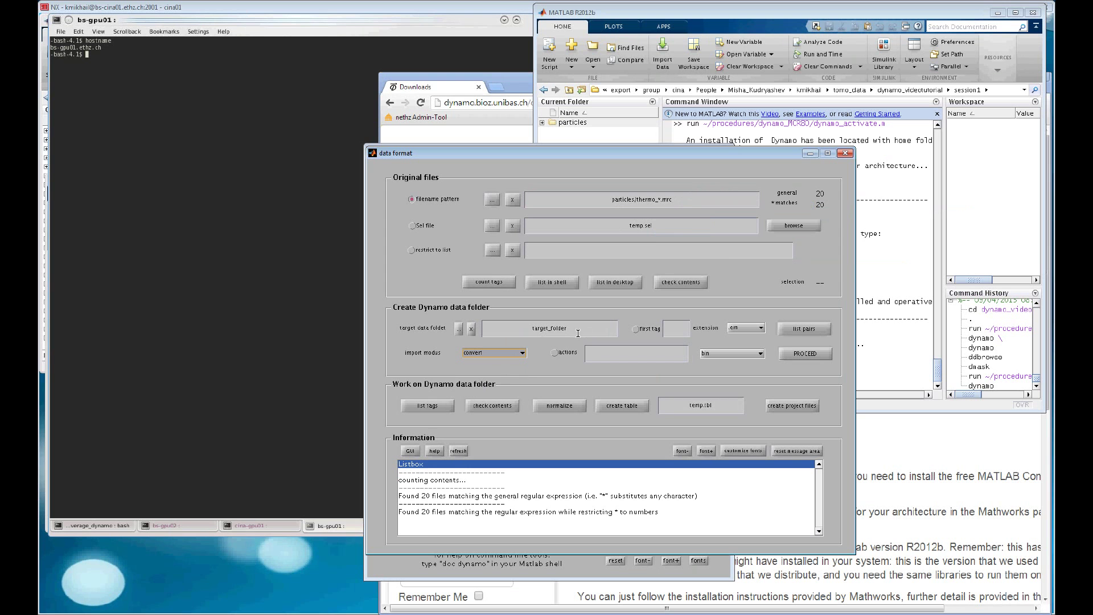
pyautogui.doubleClick(607, 331)
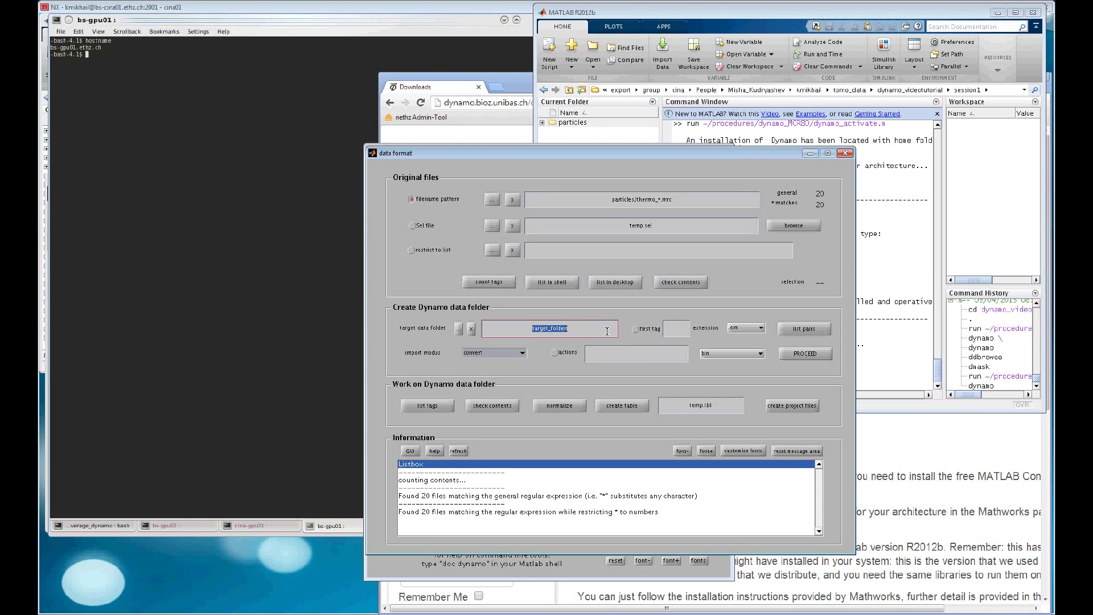
pyautogui.write('particles_dynamo')
pyautogui.press('Return')
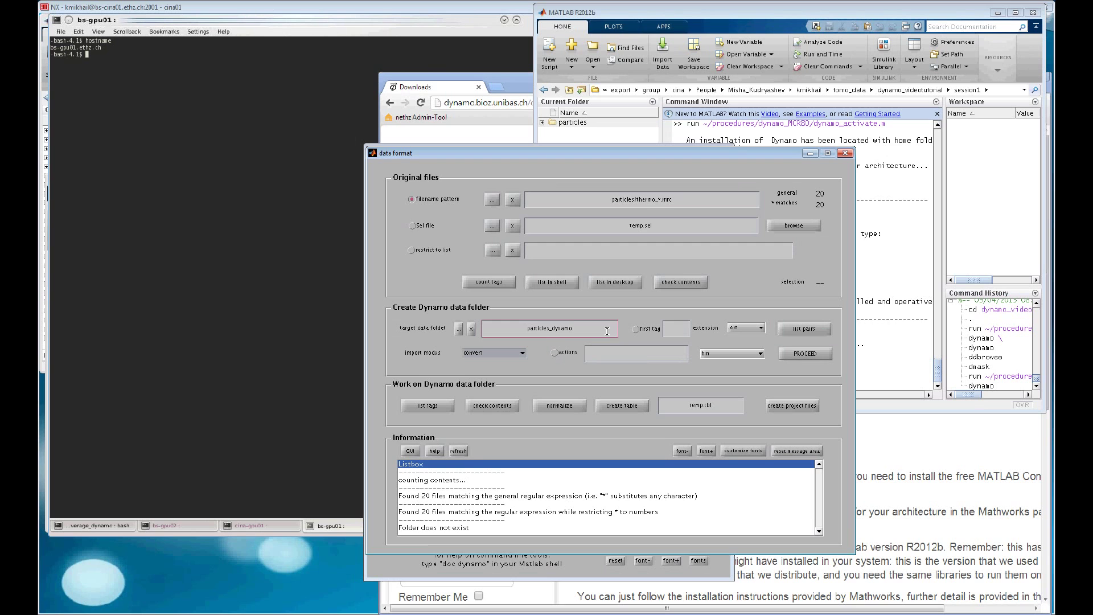
pyautogui.click(824, 354)
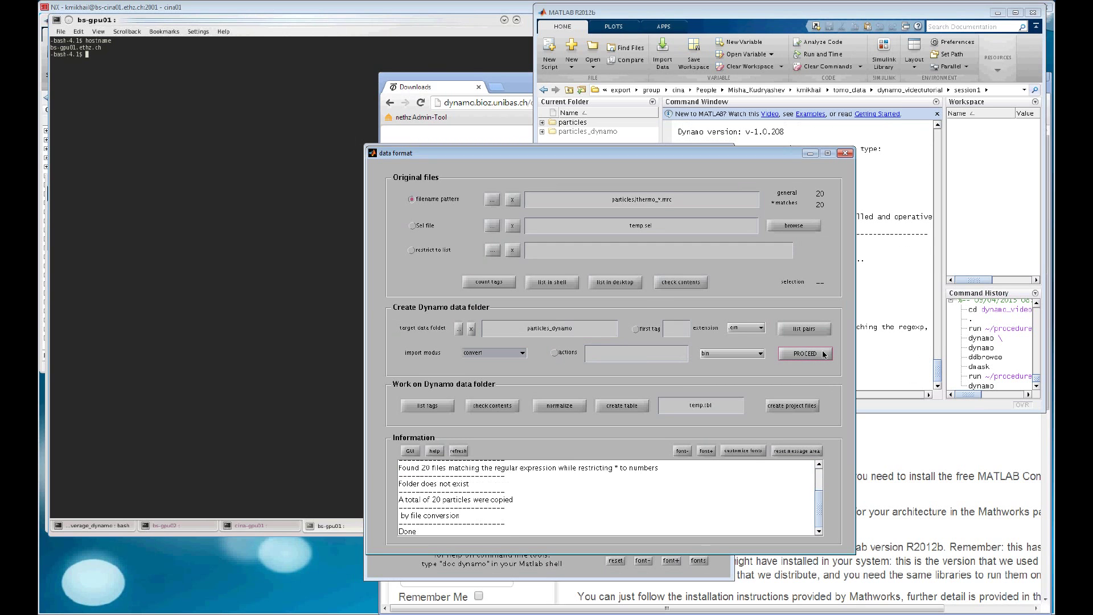
# - Close the data format tool and list the converted particle files in particles_dynamo
pyautogui.click(846, 154)
pyautogui.click(852, 239)
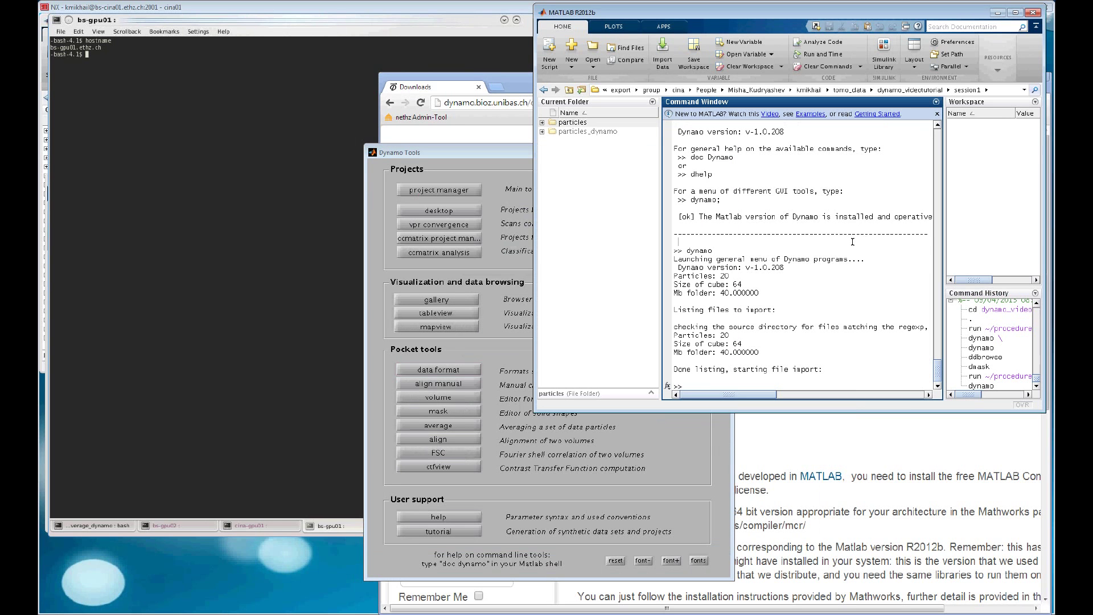
pyautogui.write('ls particles')
pyautogui.press('Tab')
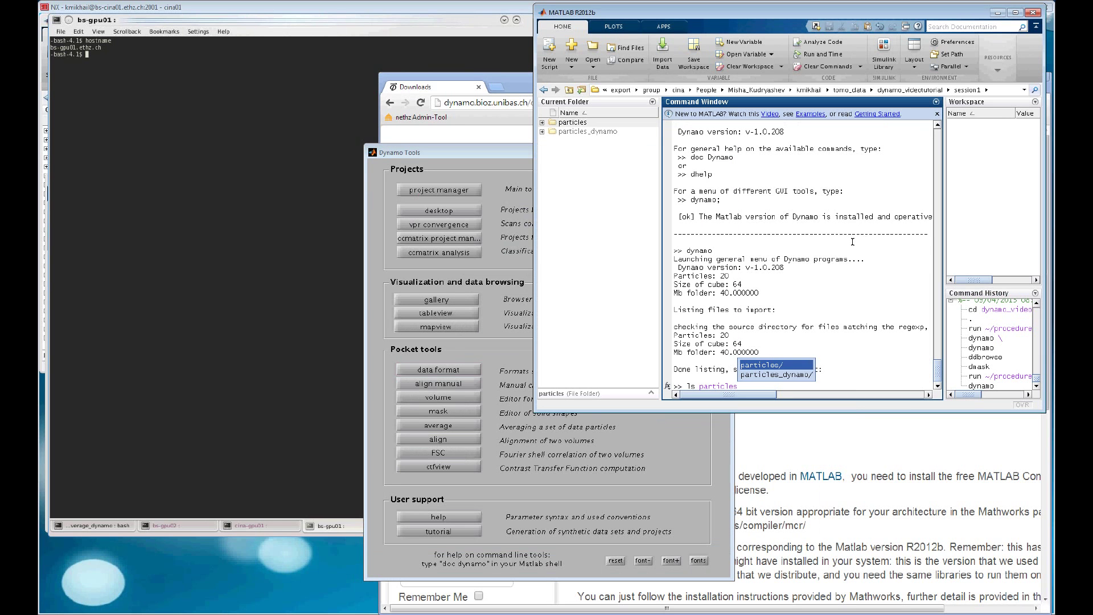
pyautogui.press('Down')
pyautogui.press('Return')
pyautogui.press('Tab')
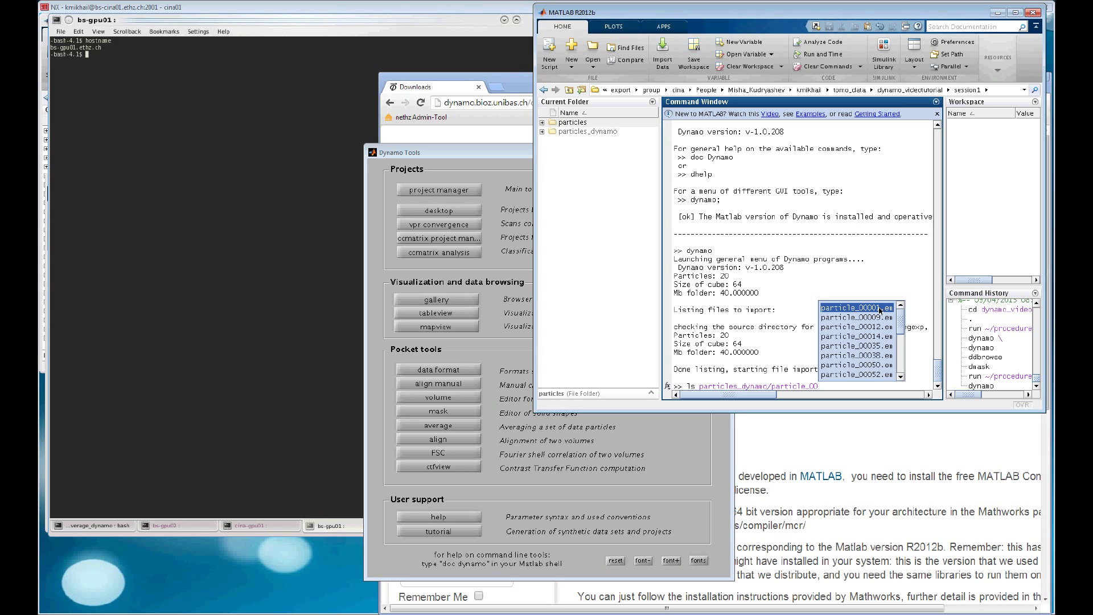
pyautogui.press('Escape')
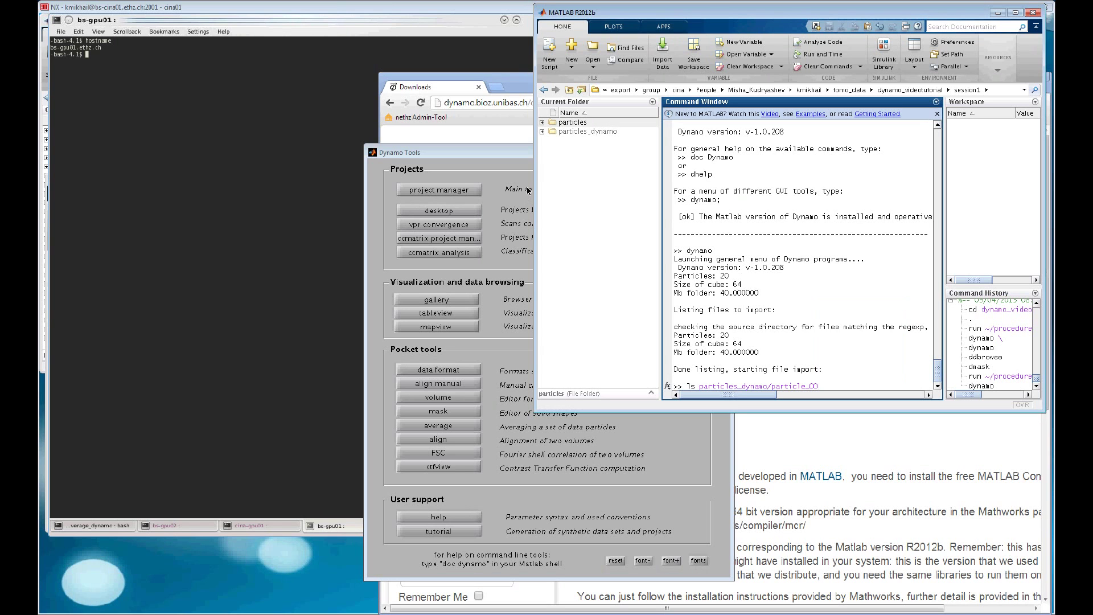
# - Open the project manager from Dynamo Tools and move its window up and left
pyautogui.click(509, 173)
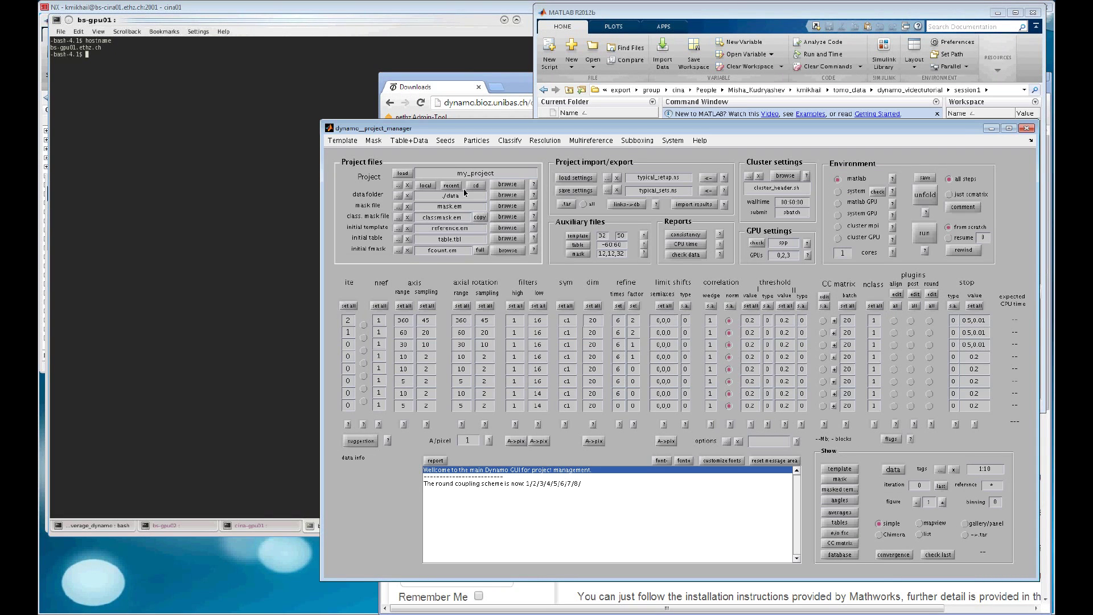
pyautogui.moveTo(507, 130); pyautogui.dragTo(347, 98)
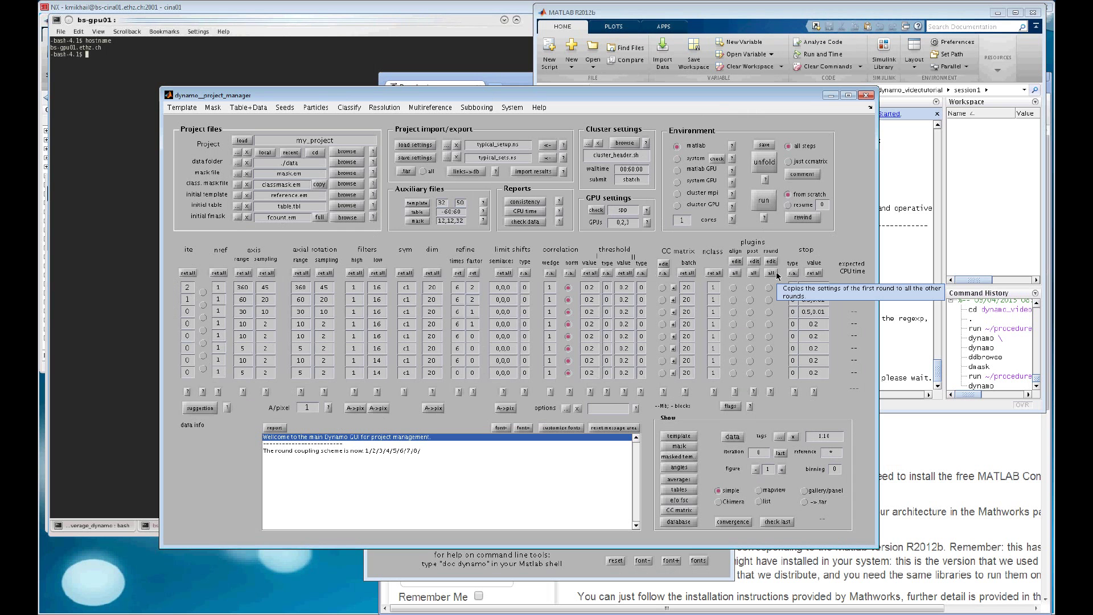
# - Create the new project drun1 and set its data folder to particles_dynamo
pyautogui.click(357, 137)
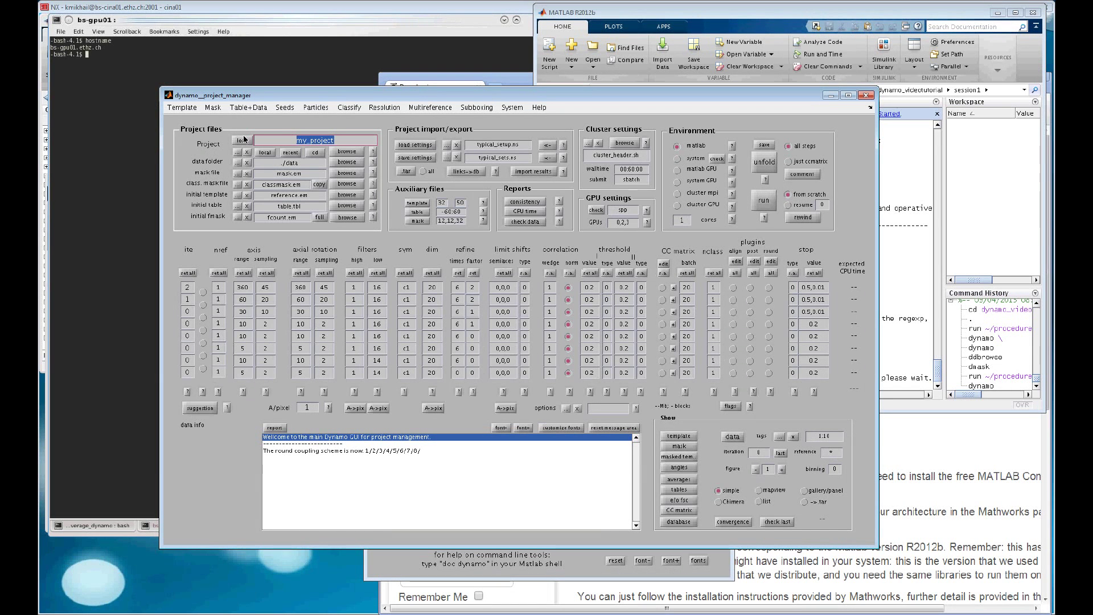
pyautogui.write('drun1')
pyautogui.click(243, 139)
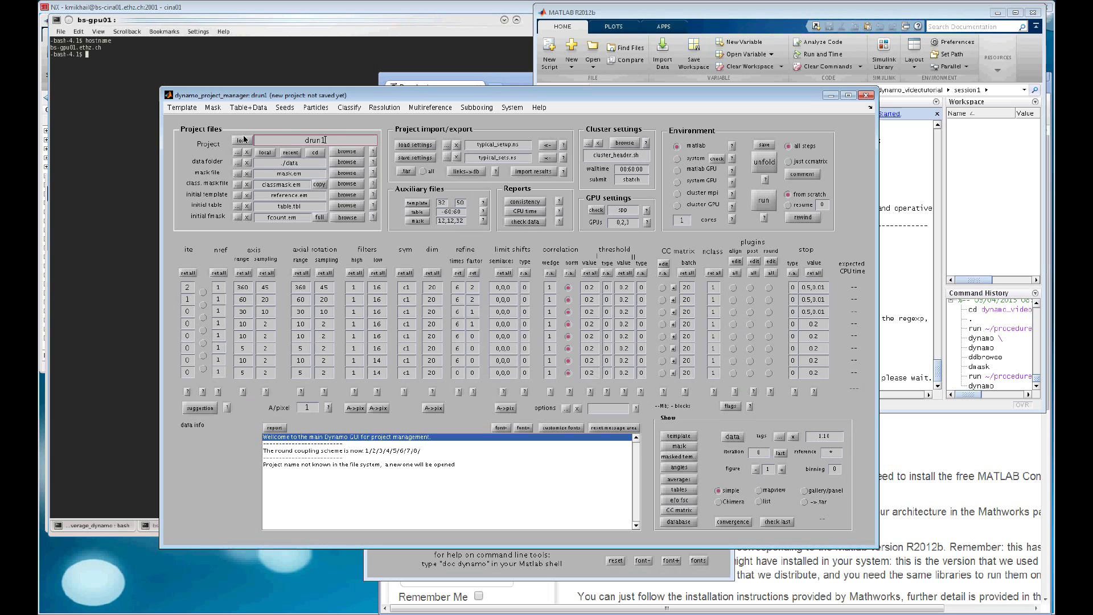
pyautogui.click(341, 161)
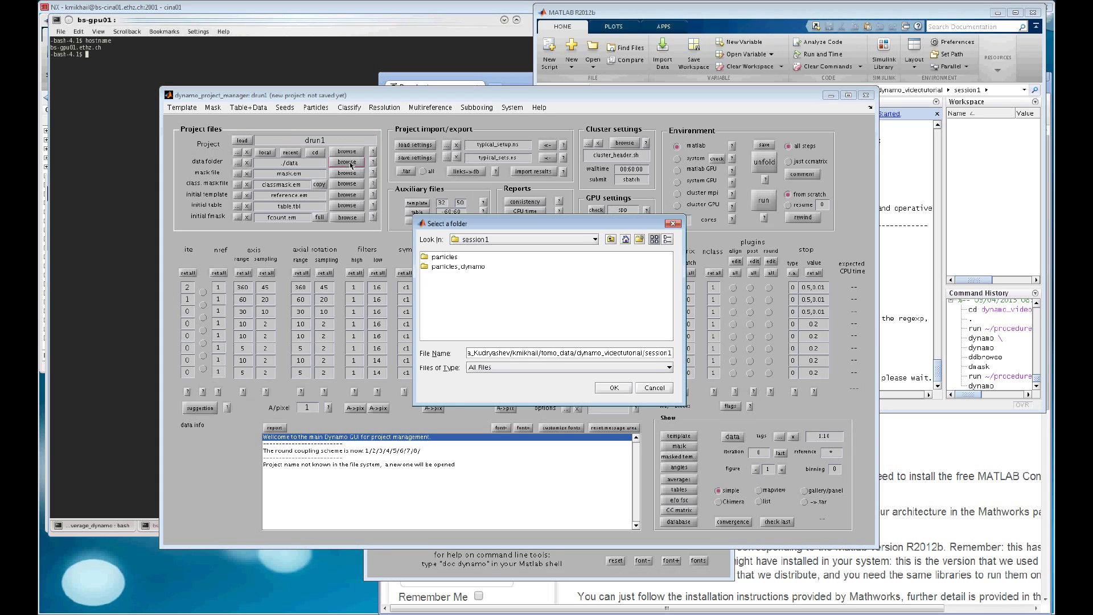
pyautogui.click(455, 269)
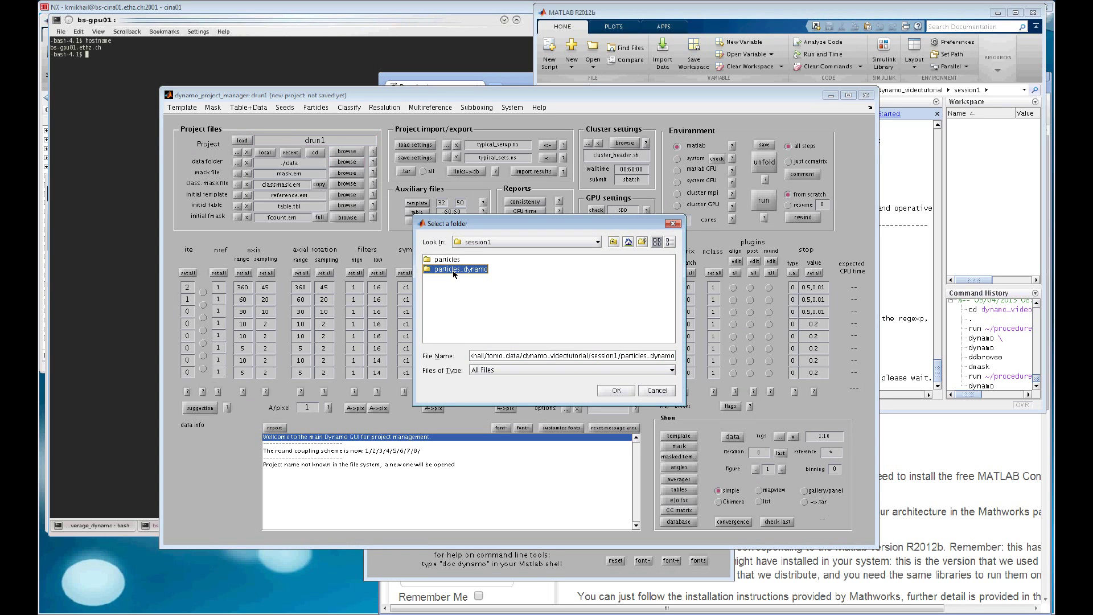
pyautogui.click(616, 391)
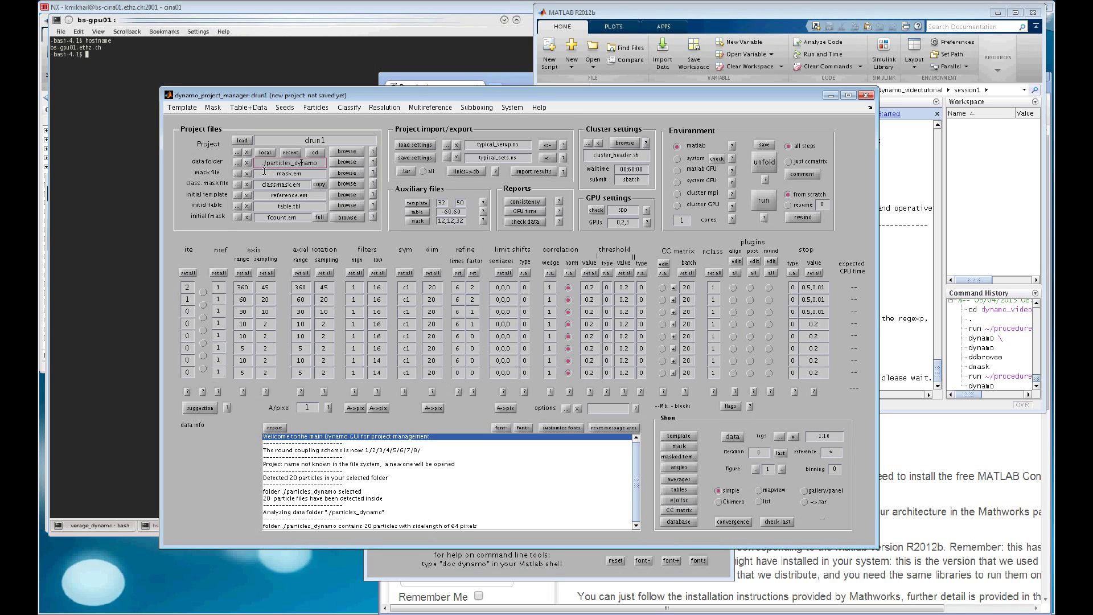
# - Focus the project's initial table entry, then bring up the Seeds options
pyautogui.moveTo(209, 222)
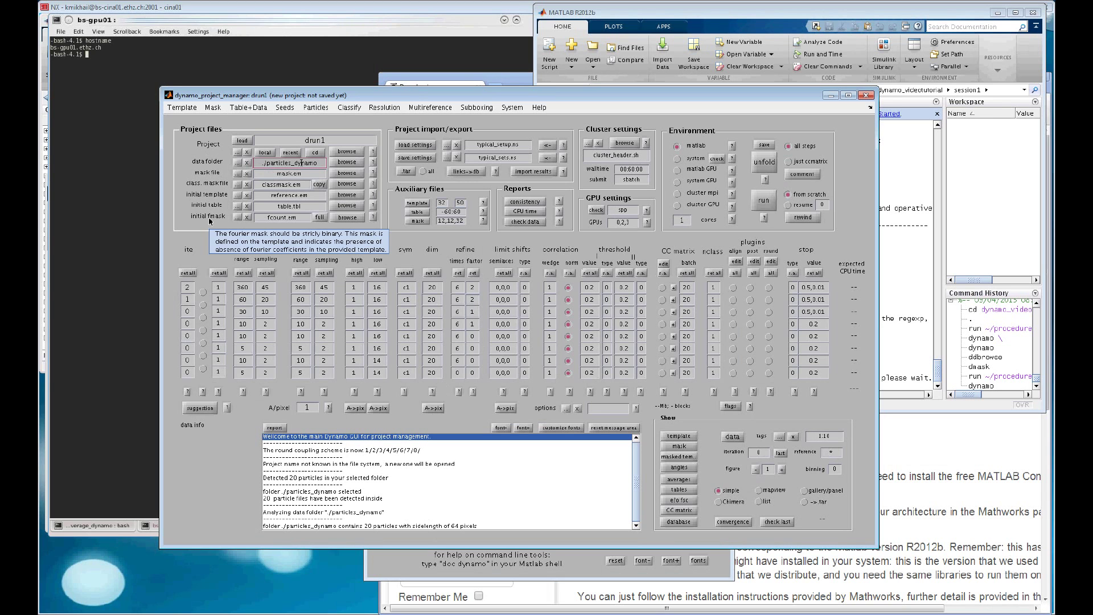
pyautogui.click(269, 207)
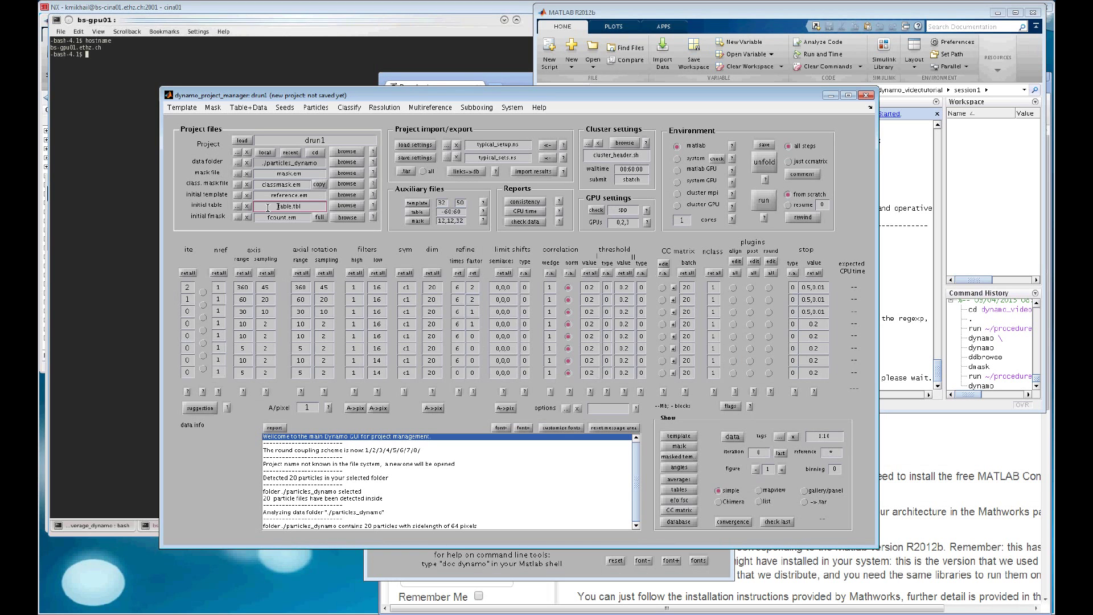
pyautogui.click(267, 208)
pyautogui.click(285, 107)
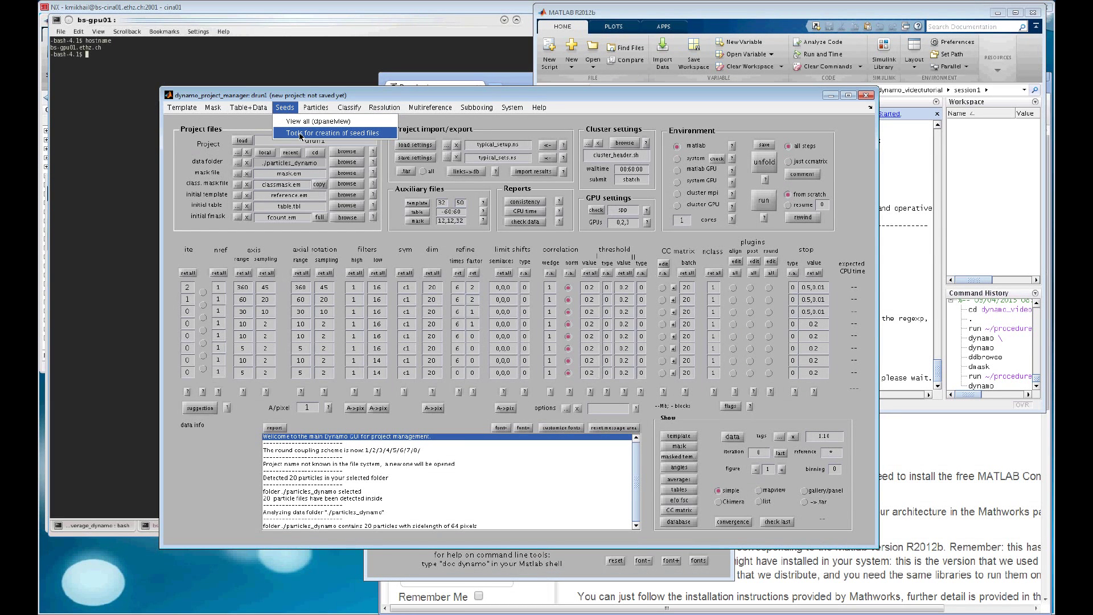
# - In the seed-file tool, set size 64 and generate the blank table drun1/workspace/table_initial_ref_001.tbl
pyautogui.click(385, 134)
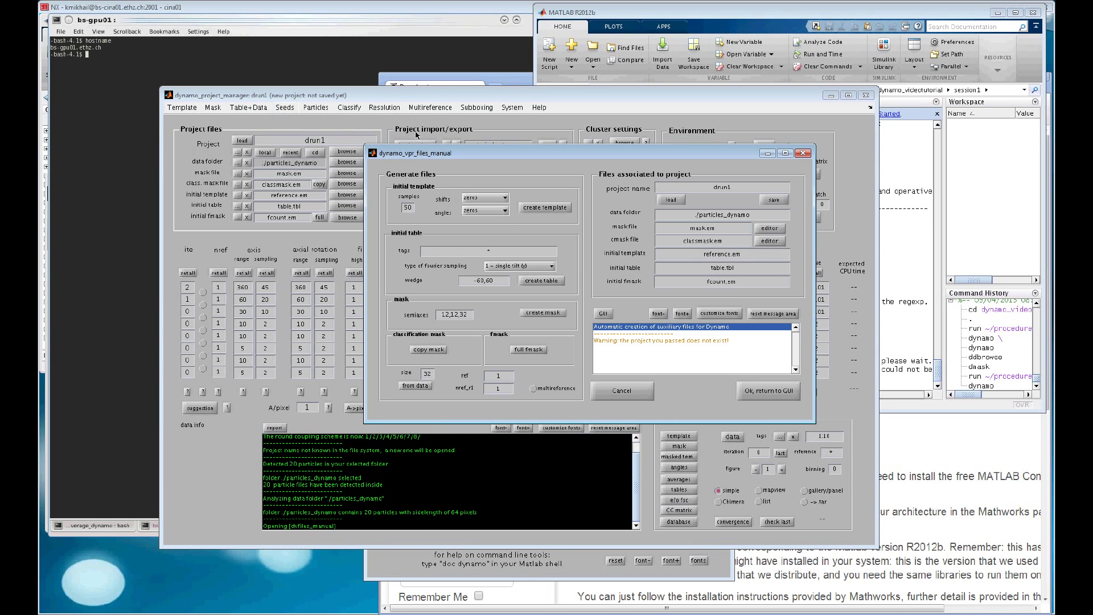
pyautogui.doubleClick(424, 376)
pyautogui.write('64')
pyautogui.click(545, 281)
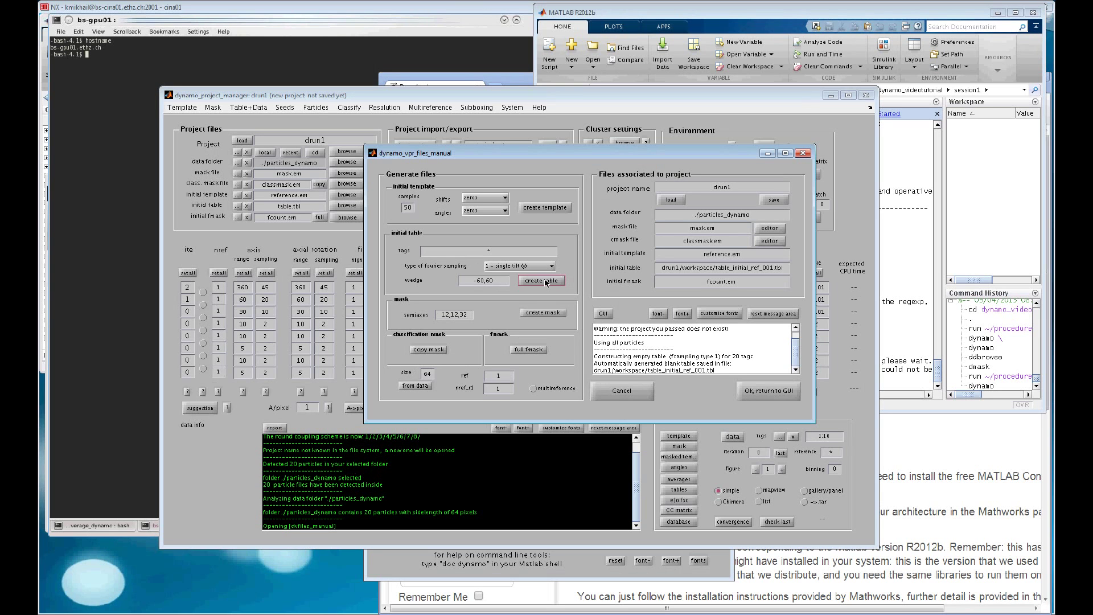
pyautogui.click(656, 268)
pyautogui.moveTo(656, 268); pyautogui.dragTo(794, 271)
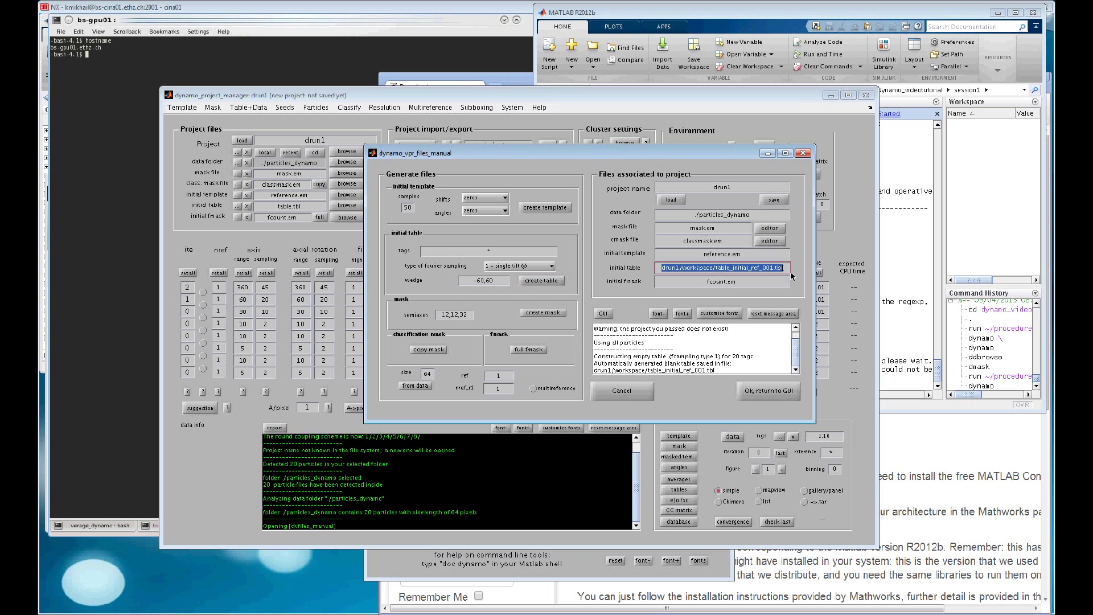
pyautogui.click(575, 247)
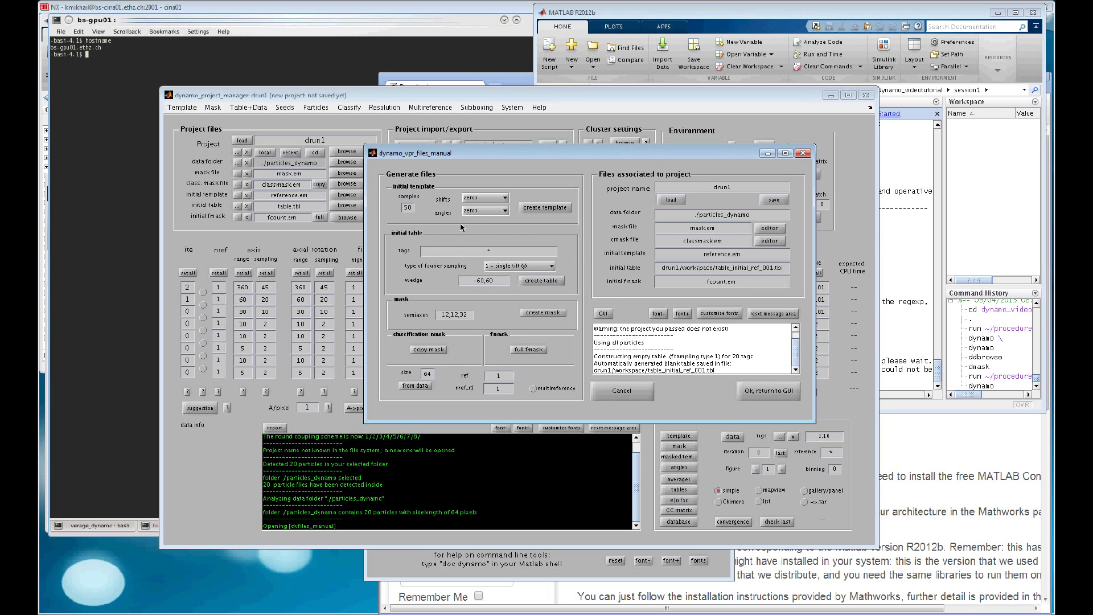
# - Create the initial template from the particles with zero shifts and random angles
pyautogui.click(492, 200)
pyautogui.click(488, 211)
pyautogui.click(487, 211)
pyautogui.click(491, 226)
pyautogui.click(537, 209)
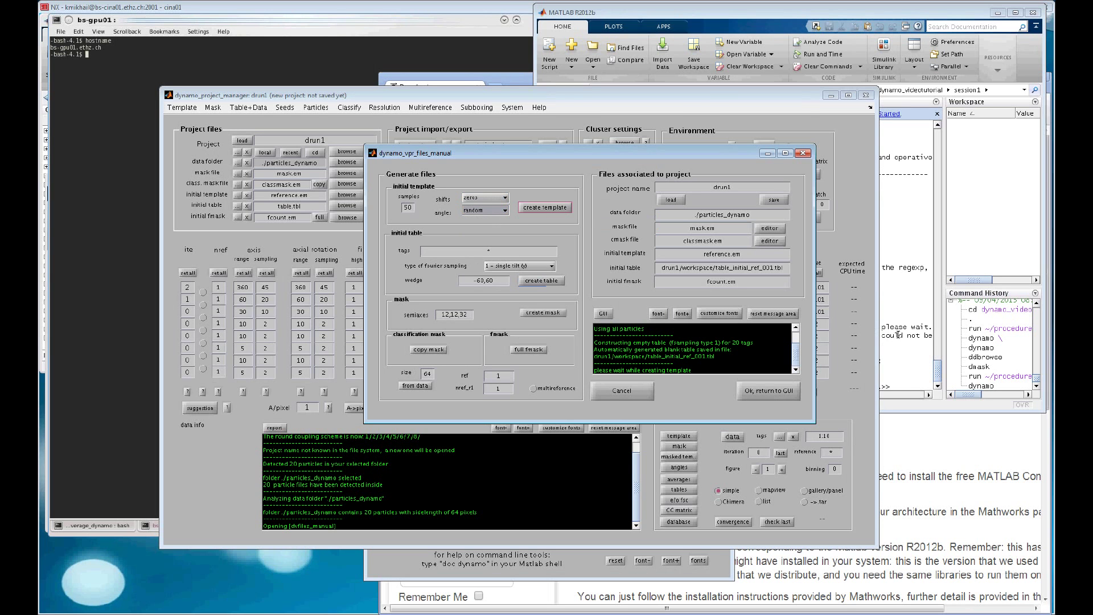
pyautogui.click(886, 386)
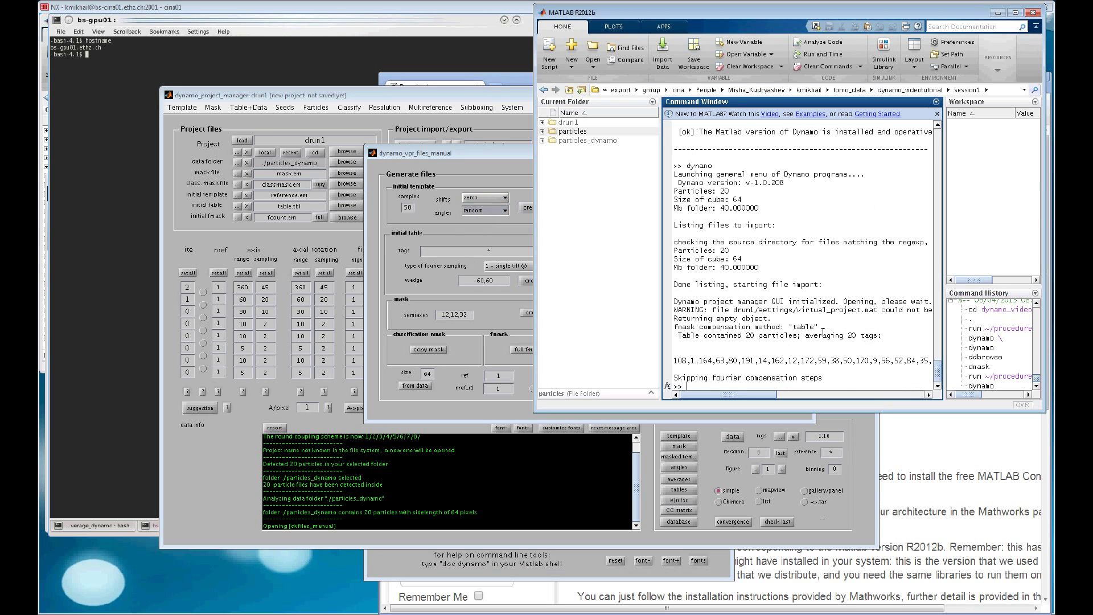
pyautogui.click(488, 168)
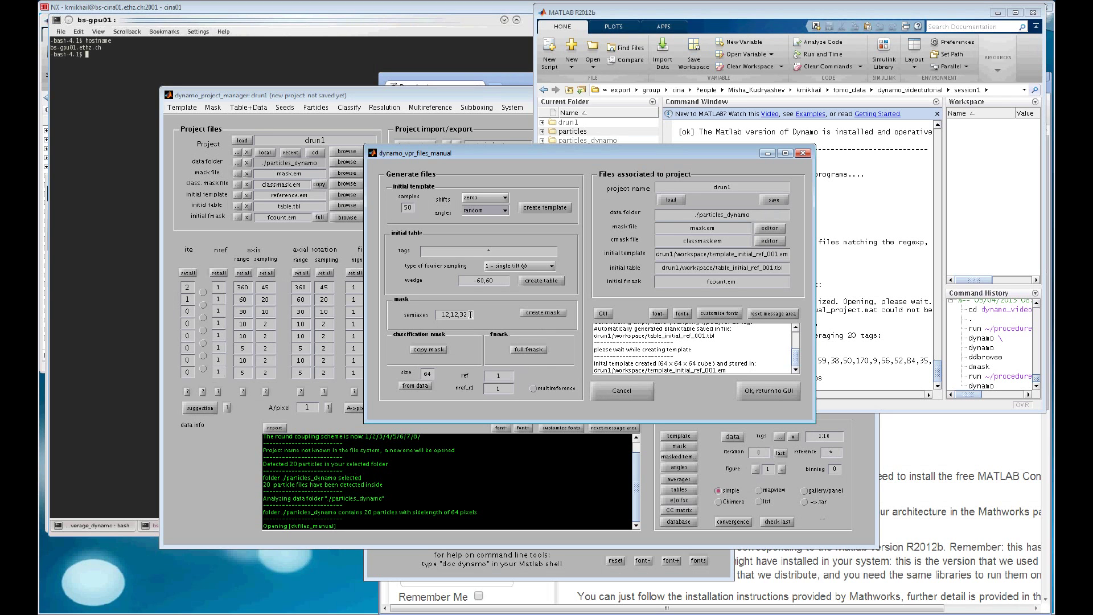
# - Create a 25,25,25 semiaxes mask, copy it as classification mask, add full fmask, return to project
pyautogui.moveTo(471, 314); pyautogui.dragTo(436, 314)
pyautogui.write('25,25,25')
pyautogui.click(535, 314)
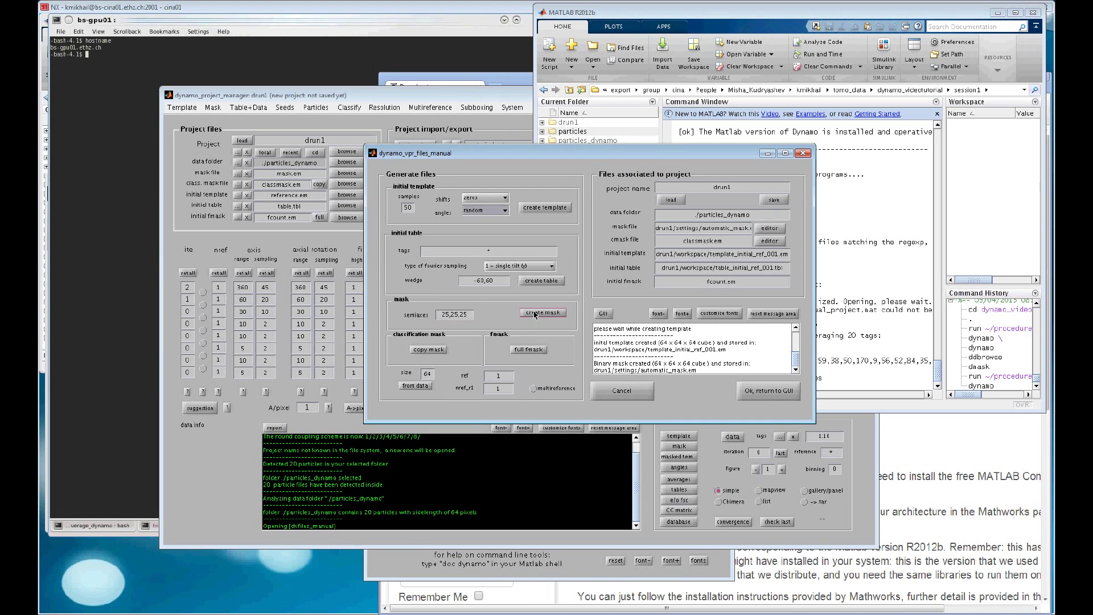
pyautogui.click(427, 351)
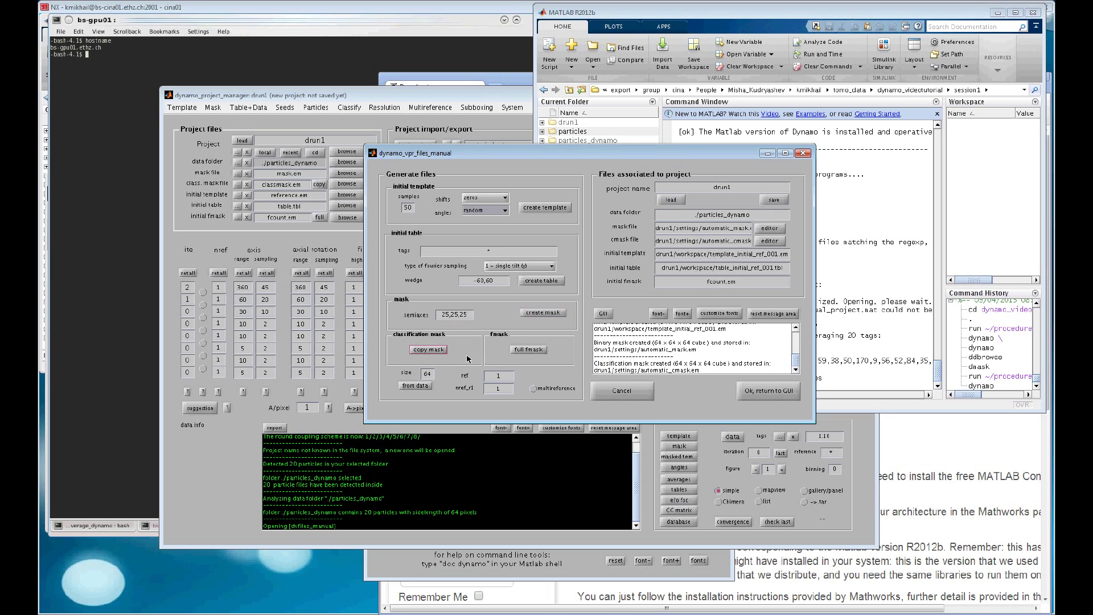
pyautogui.click(540, 352)
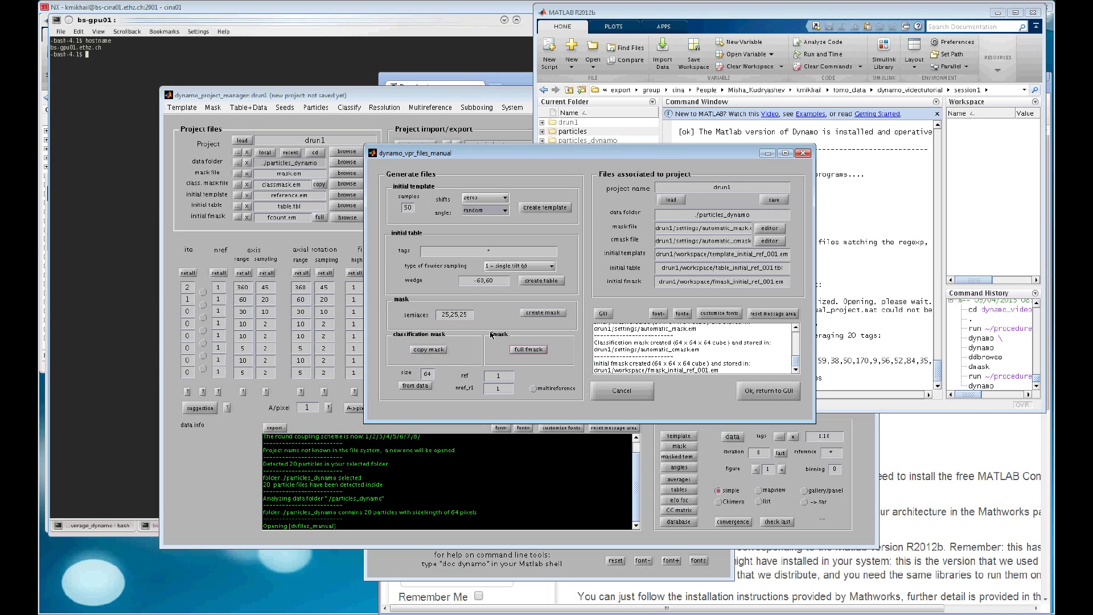
pyautogui.click(773, 393)
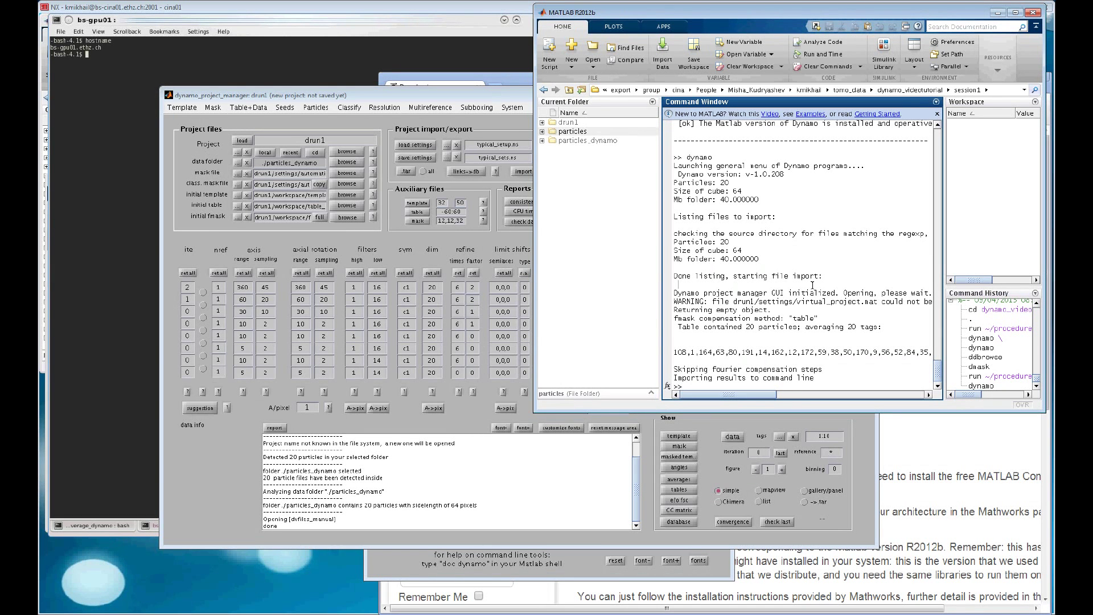
# - Open the particle data browser with the ddbrowse command
pyautogui.click(313, 113)
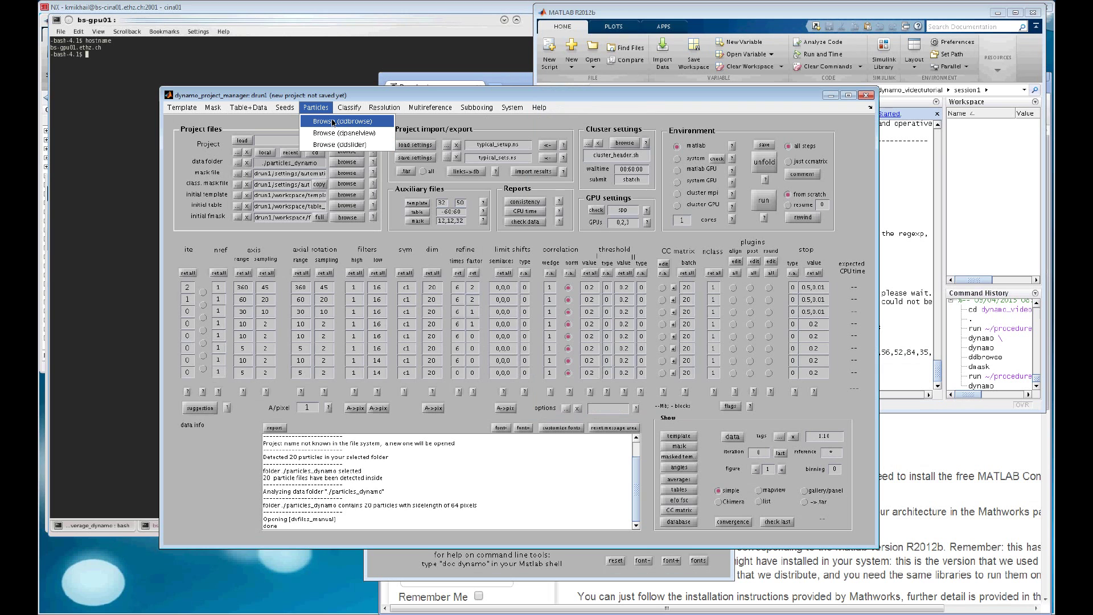
pyautogui.click(889, 345)
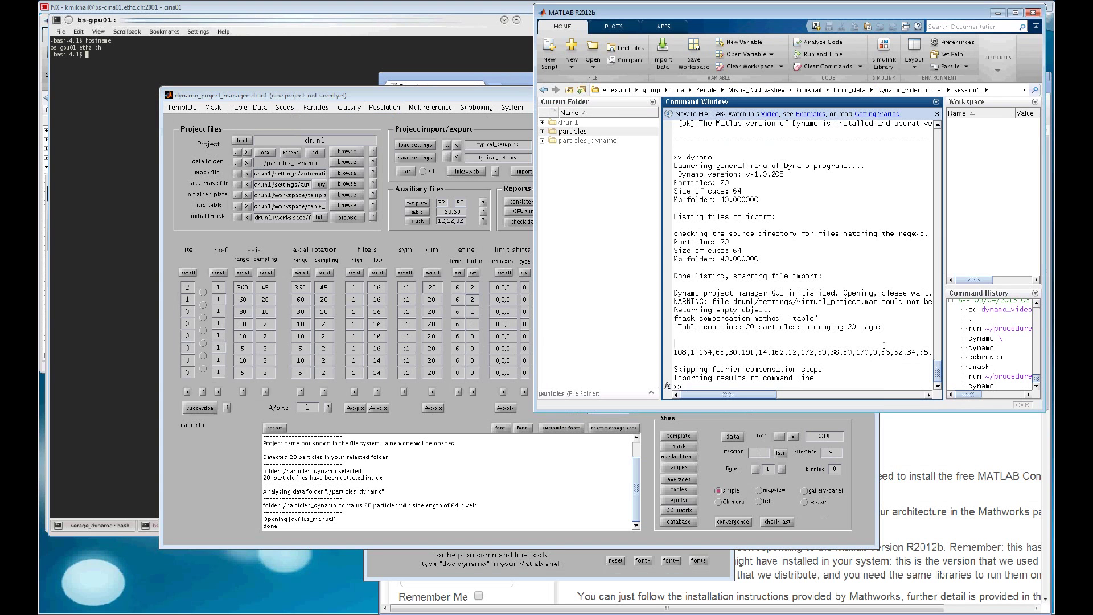
pyautogui.write('ddbrowse')
pyautogui.press('Return')
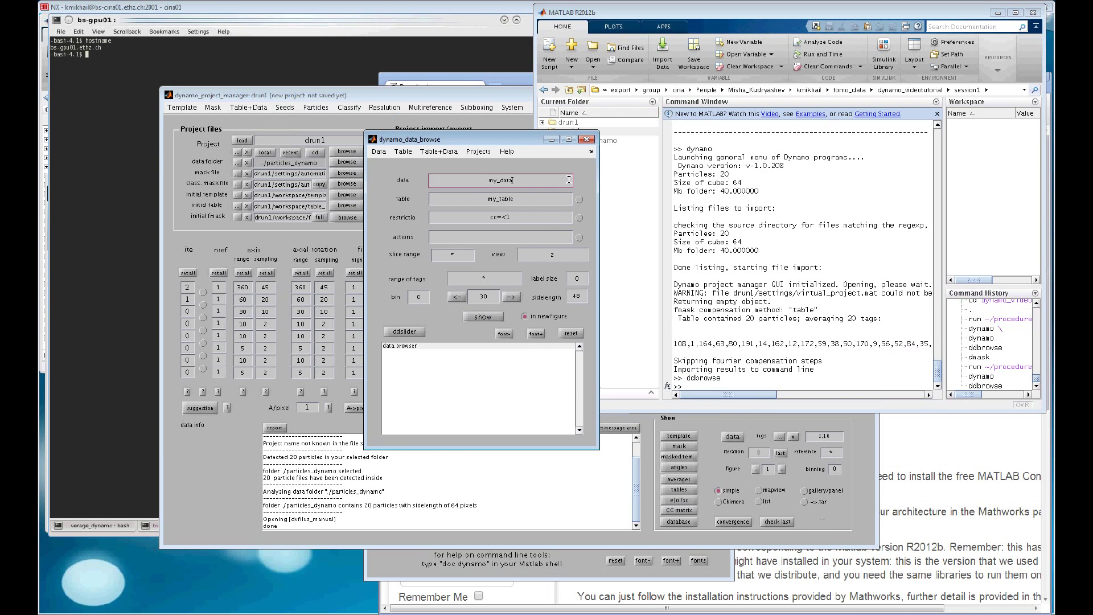
# - Load particles_dynamo in the data browser with a blank table covering its 20 tags
pyautogui.click(489, 180)
pyautogui.doubleClick(488, 180)
pyautogui.write('particles_dynamo')
pyautogui.press('Return')
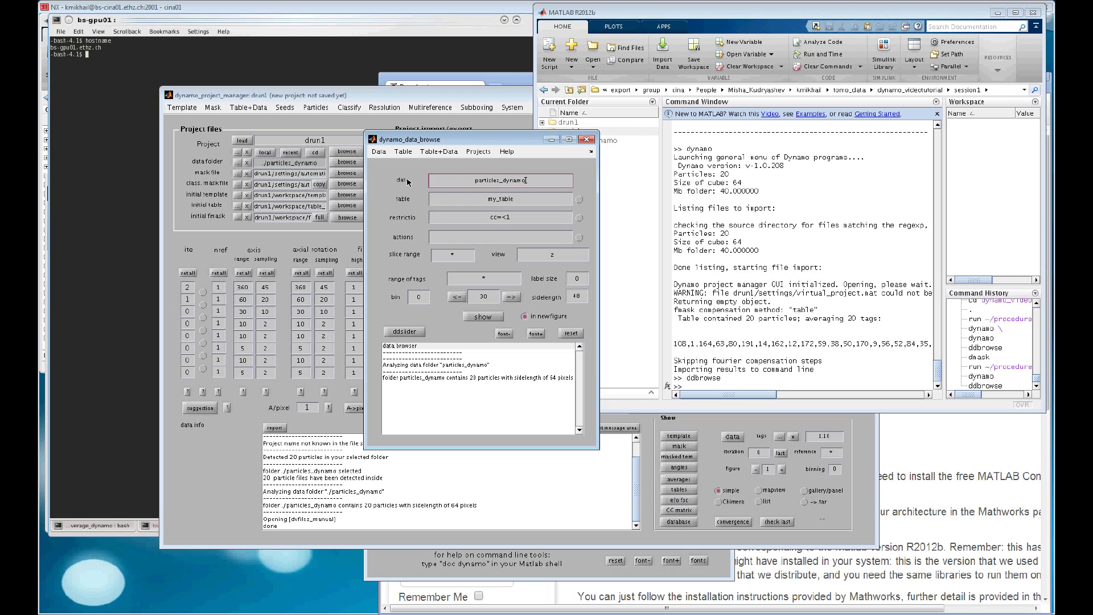
pyautogui.doubleClick(498, 199)
pyautogui.press('BackSpace')
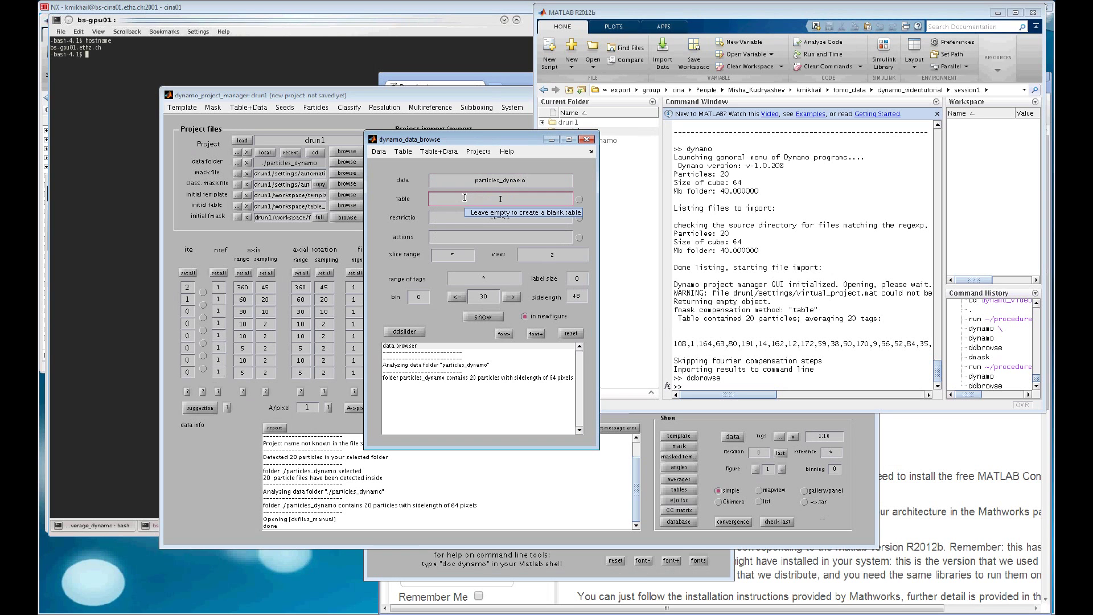
pyautogui.press('Return')
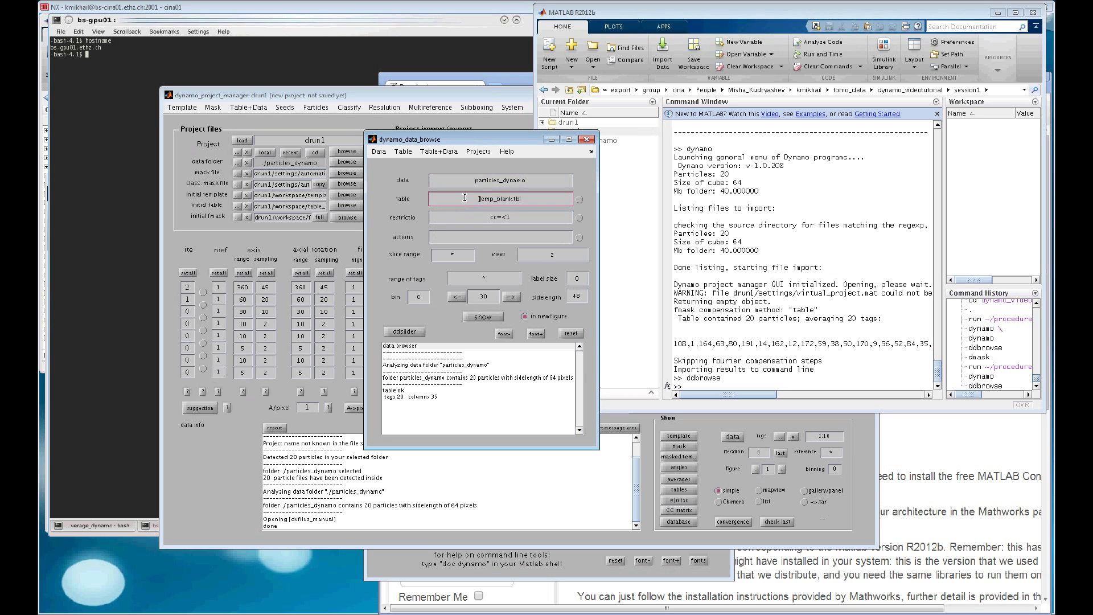
# - Depict all 20 particles along z in a gallery window, then close it
pyautogui.click(488, 319)
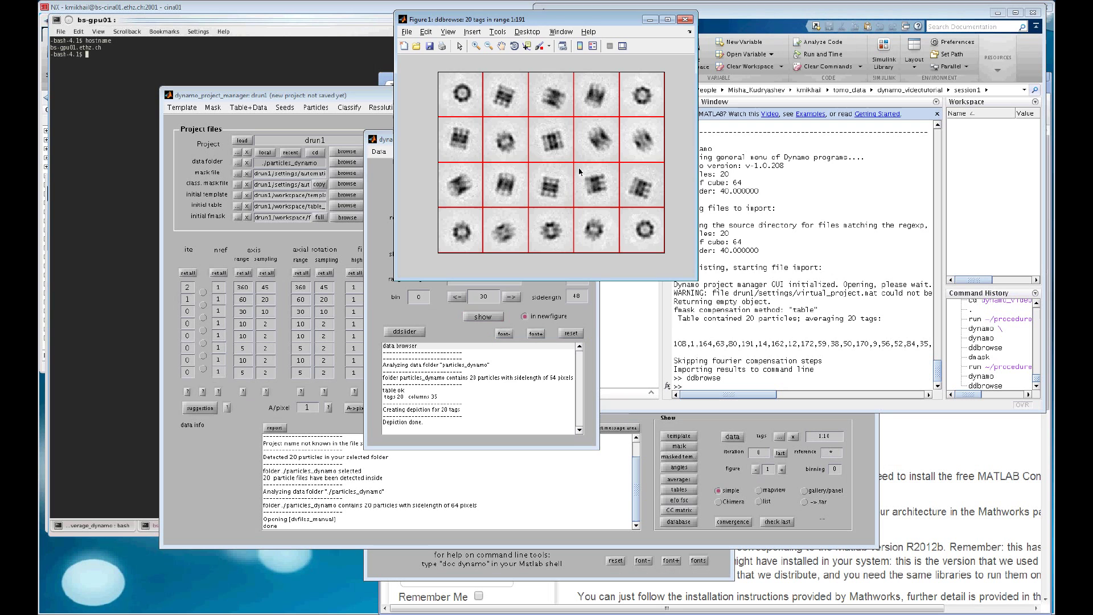
pyautogui.moveTo(590, 25); pyautogui.dragTo(820, 78)
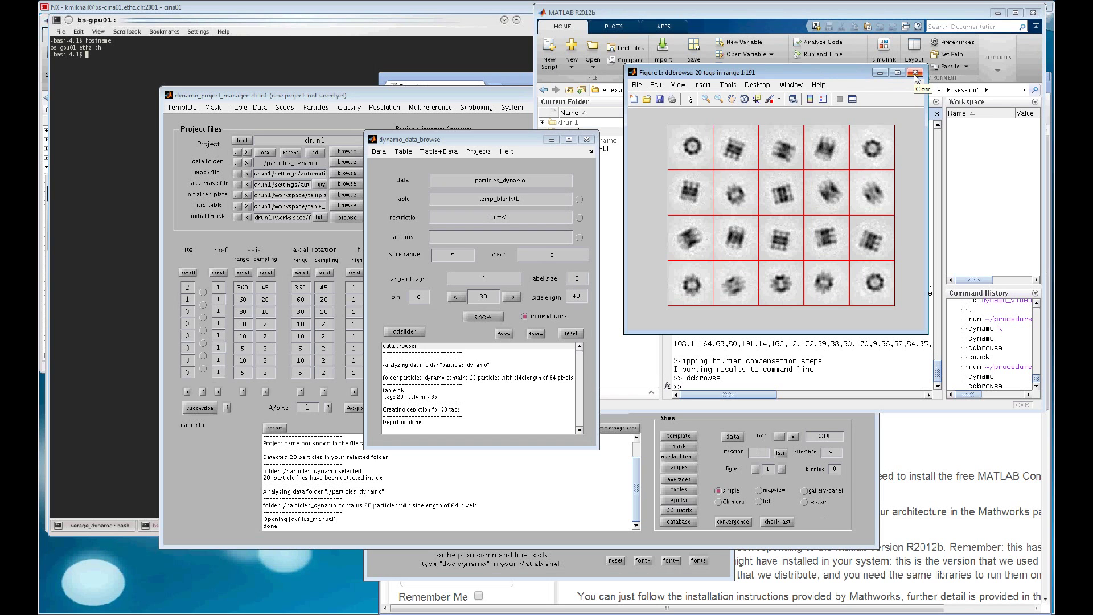
pyautogui.click(915, 73)
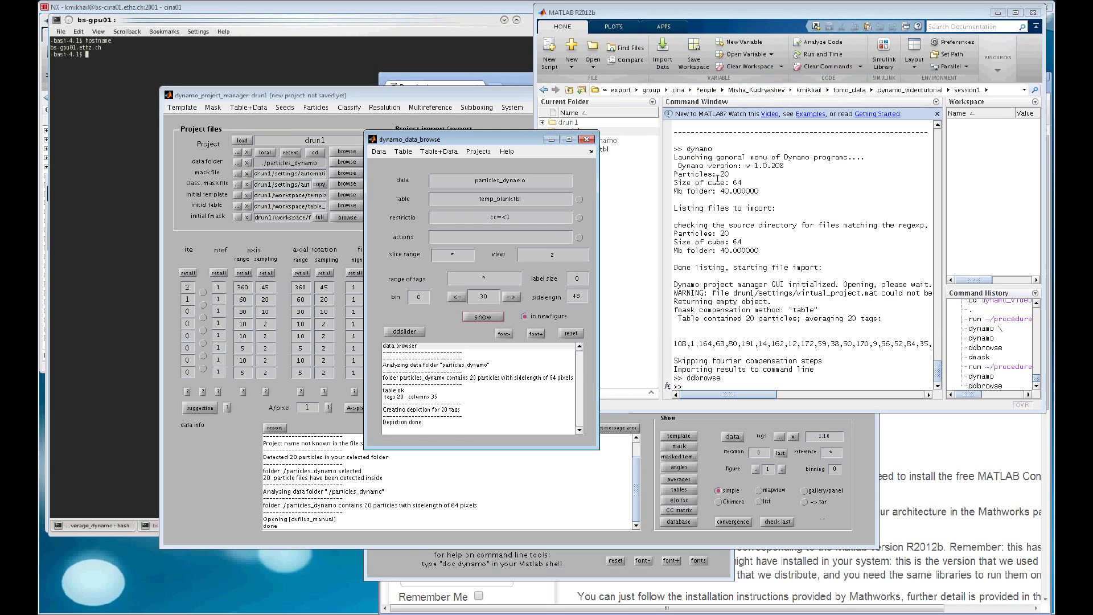
# - Switch the view axis to y, depict the 20 particles again, and close that figure
pyautogui.click(567, 255)
pyautogui.write('y')
pyautogui.click(492, 318)
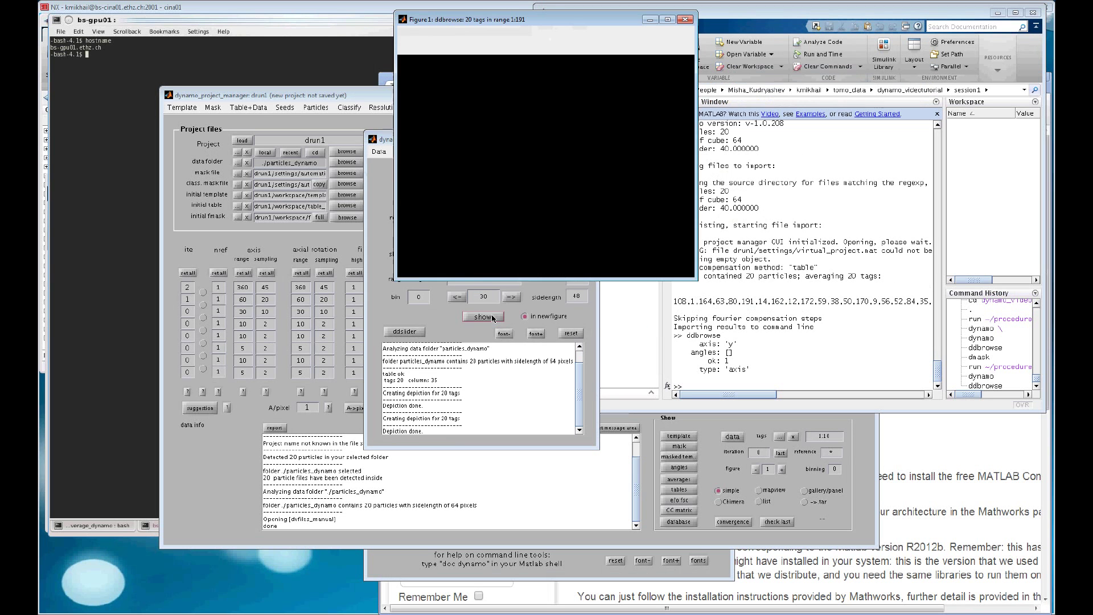
pyautogui.moveTo(583, 25); pyautogui.dragTo(792, 29)
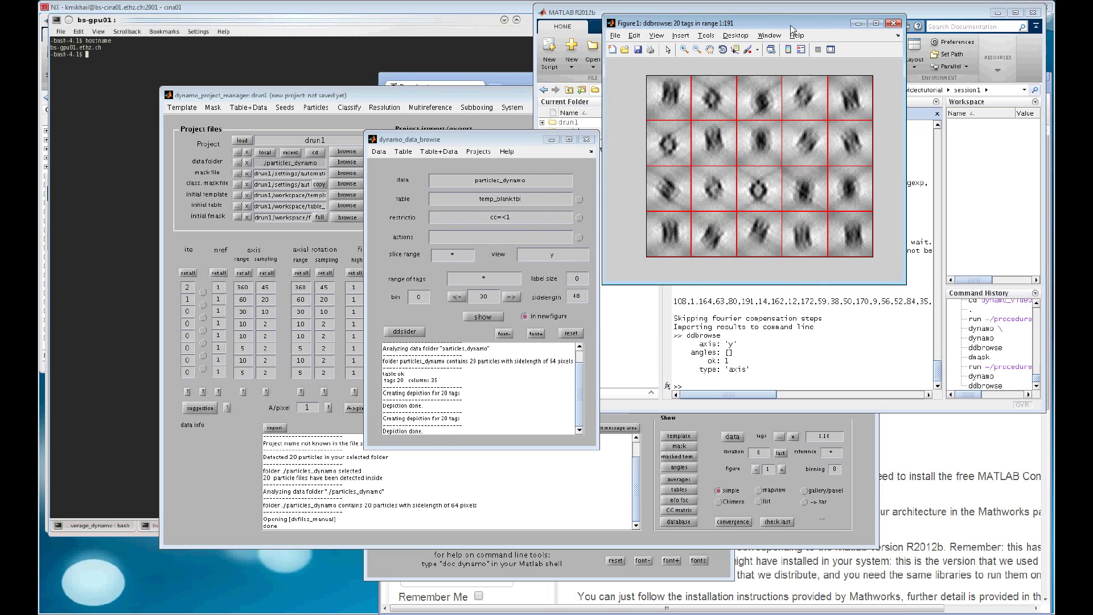
pyautogui.click(893, 24)
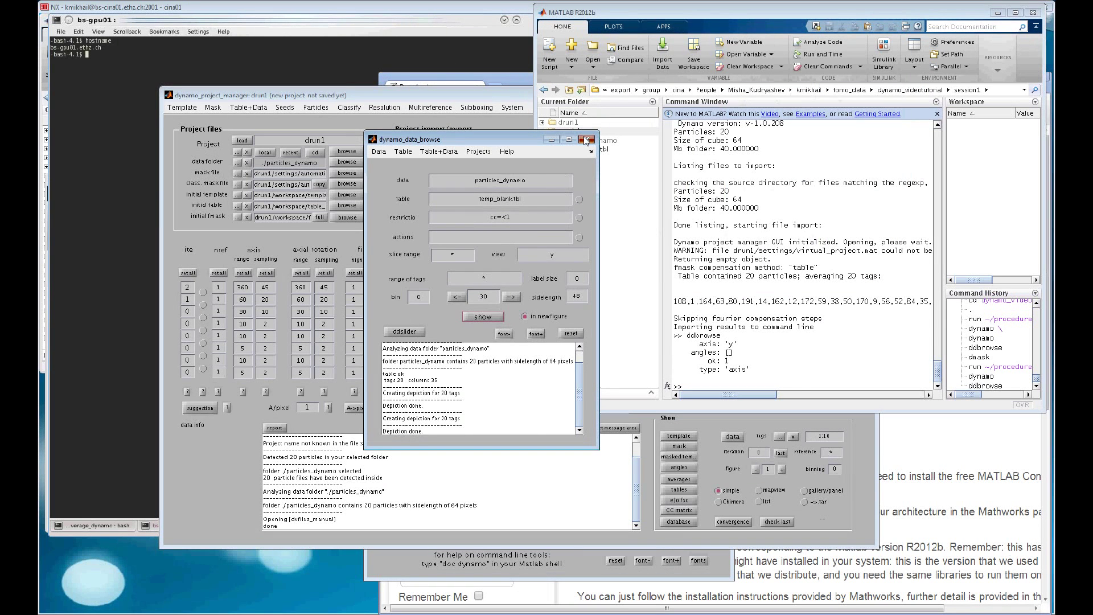
# - Close the data browser and set the first round's iteration count to 3 in the project manager
pyautogui.click(586, 140)
pyautogui.click(341, 256)
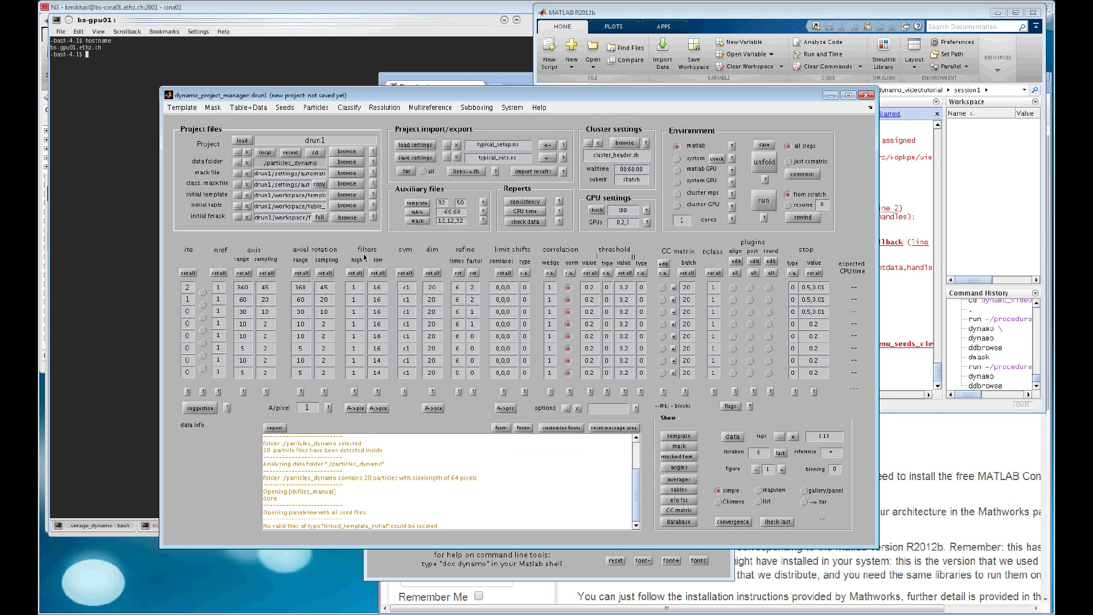
pyautogui.click(183, 287)
pyautogui.doubleClick(186, 287)
pyautogui.write('3')
pyautogui.click(219, 287)
# - Show the help text for the first round's symmetry parameter
pyautogui.doubleClick(378, 288)
pyautogui.click(410, 287)
pyautogui.click(405, 392)
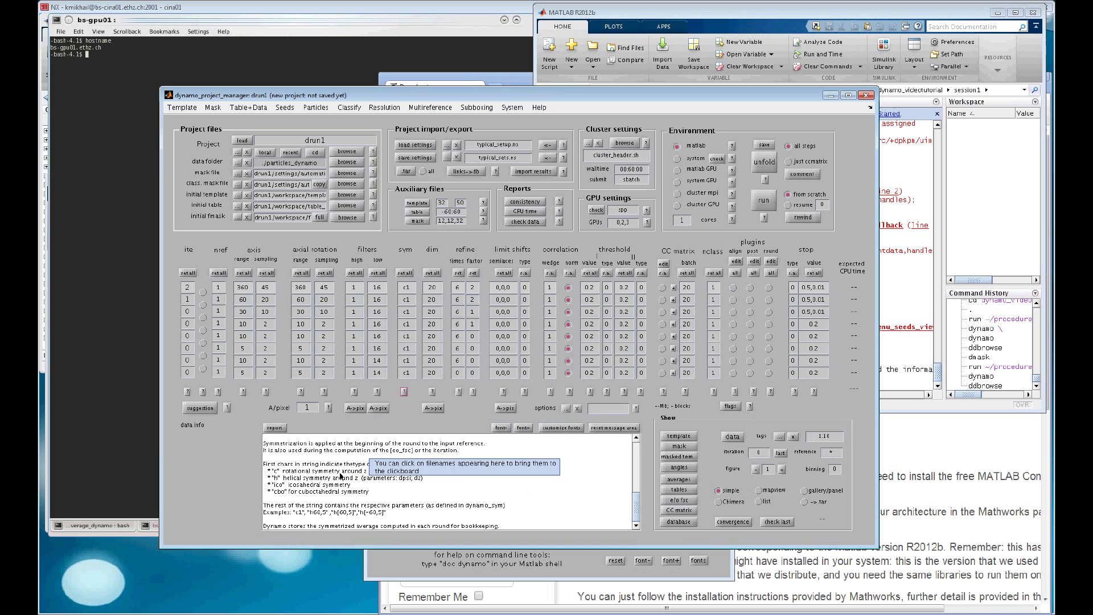
# - Set particle dimension 64 for all rounds, then change the first round's dimension to 32
pyautogui.doubleClick(432, 287)
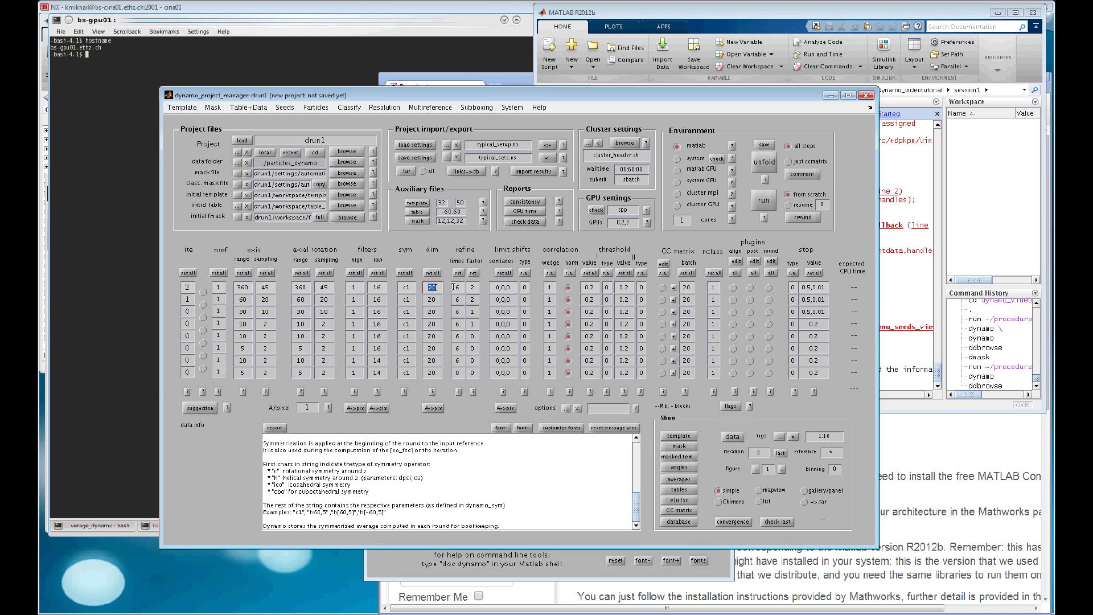
pyautogui.write('64')
pyautogui.press('Return')
pyautogui.click(436, 274)
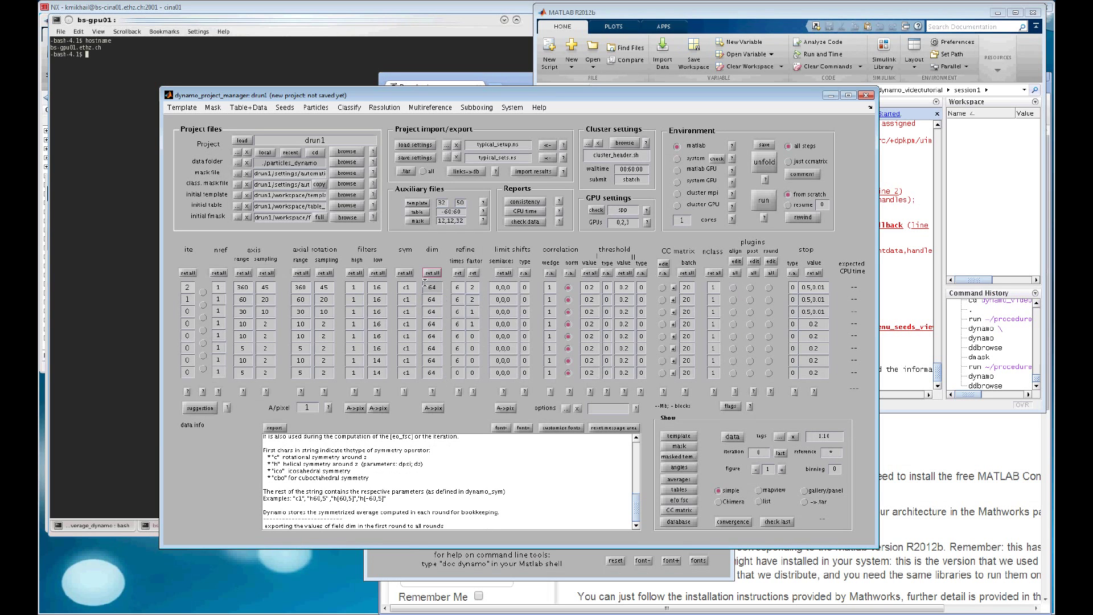
pyautogui.moveTo(425, 285); pyautogui.dragTo(460, 285)
pyautogui.click(441, 302)
# - Set refine times to 3 in the first round and apply it to all rounds
pyautogui.click(317, 287)
pyautogui.doubleClick(476, 287)
pyautogui.doubleClick(463, 288)
pyautogui.write('3')
pyautogui.click(458, 273)
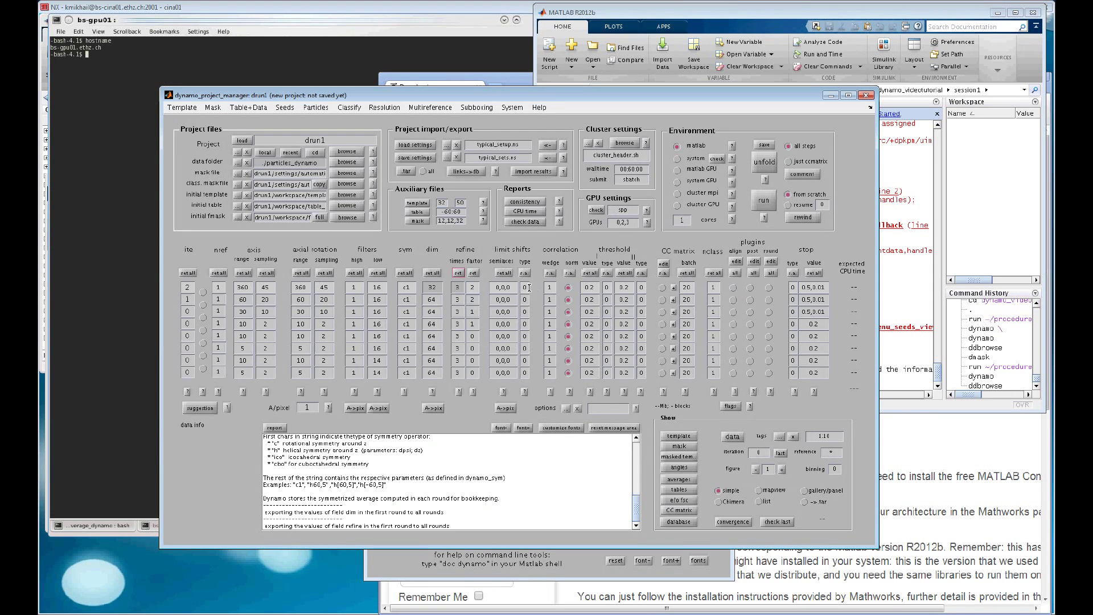
# - Set shift search type 1 and shift limit semiaxes 5 for all rounds
pyautogui.moveTo(494, 287); pyautogui.dragTo(525, 290)
pyautogui.click(525, 392)
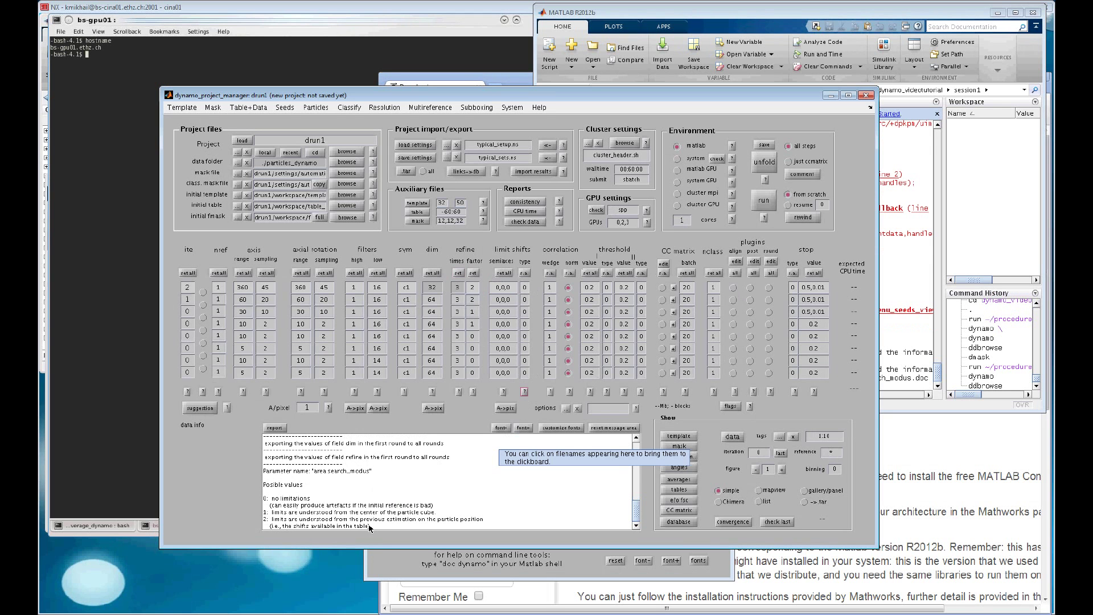
pyautogui.doubleClick(524, 287)
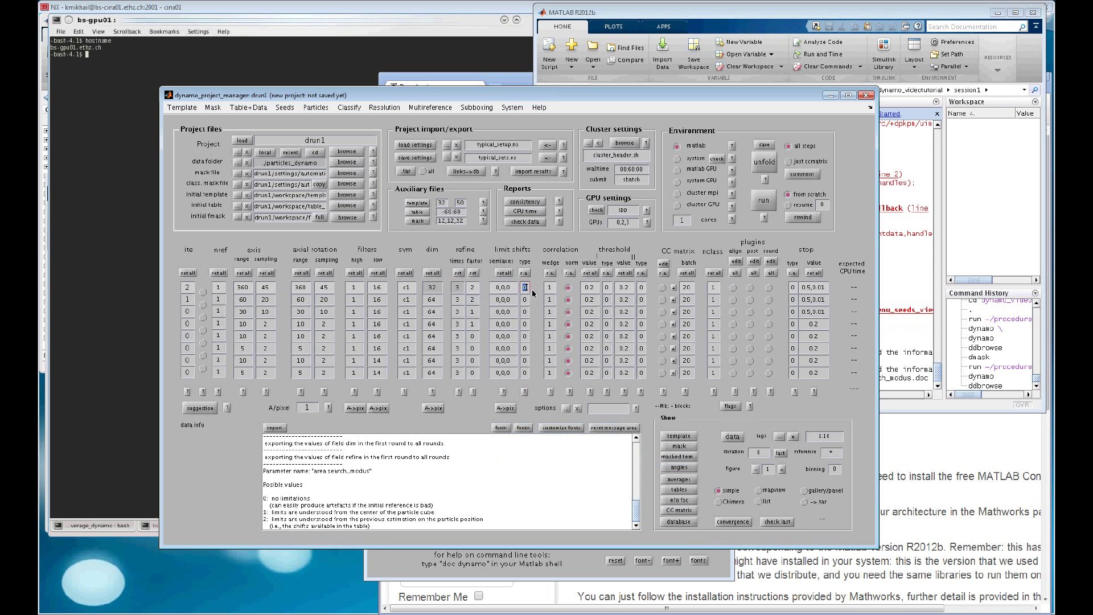
pyautogui.write('1')
pyautogui.click(529, 275)
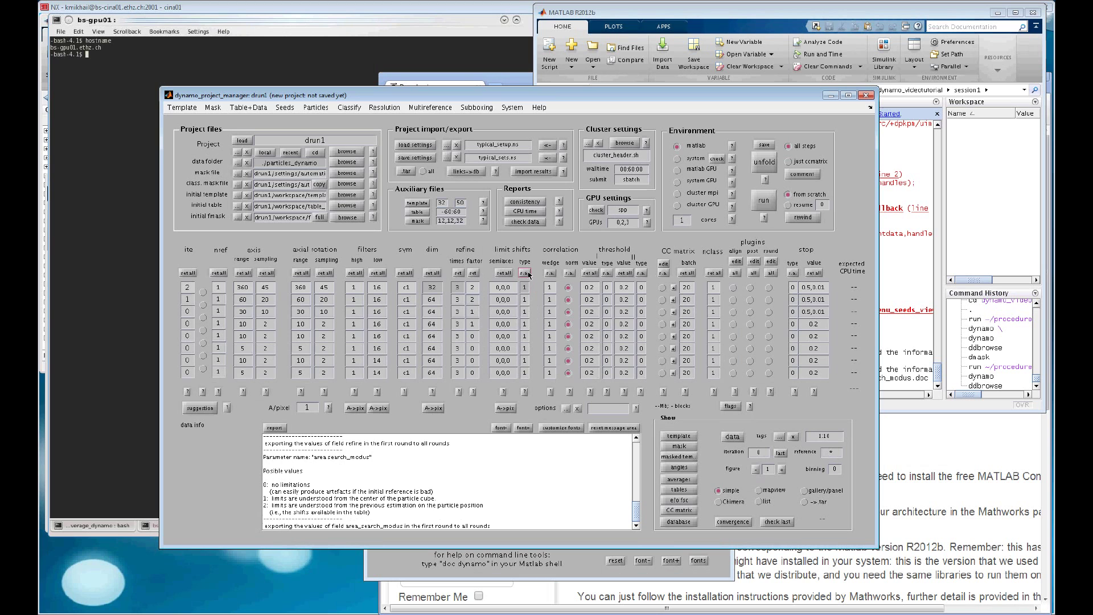
pyautogui.doubleClick(504, 287)
pyautogui.write('5')
pyautogui.click(500, 273)
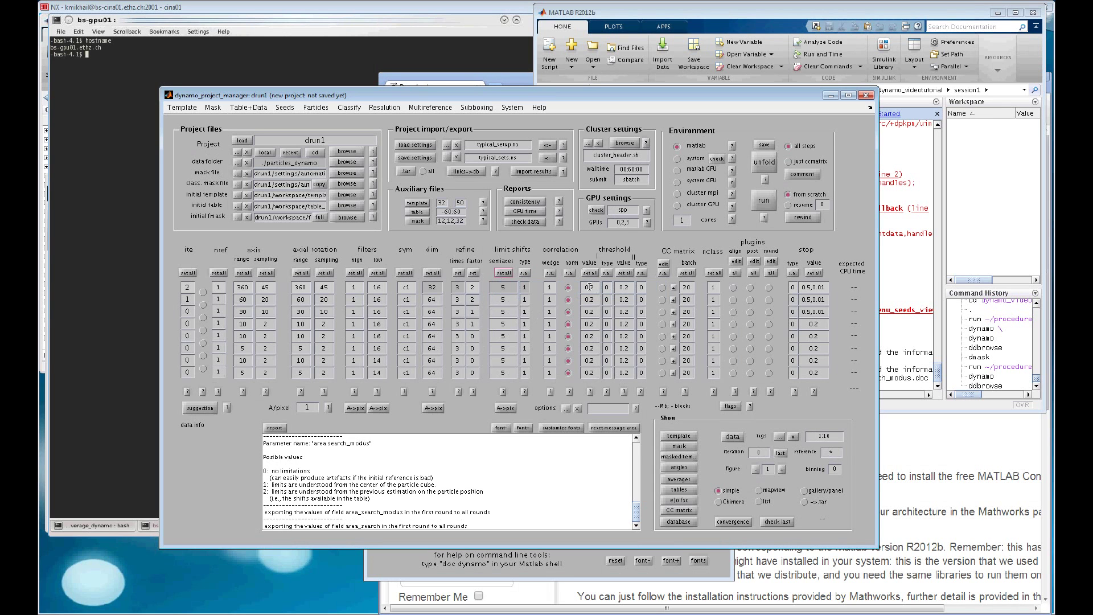
# - After reading the threshold policy help, apply threshold type 5 and threshold value 0.5 to all rounds
pyautogui.click(589, 287)
pyautogui.click(590, 392)
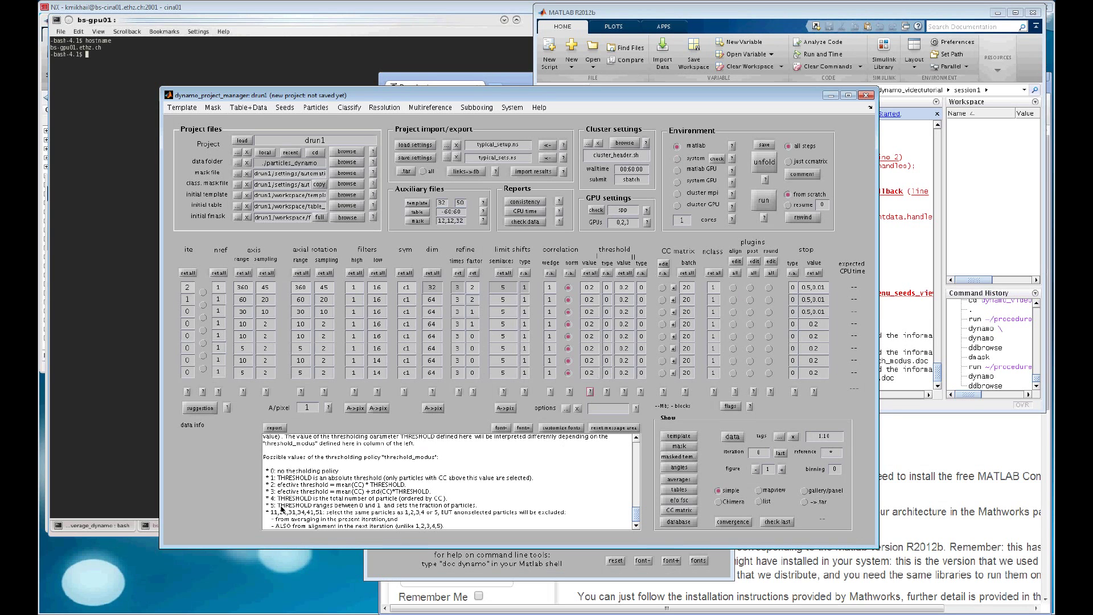
pyautogui.click(281, 507)
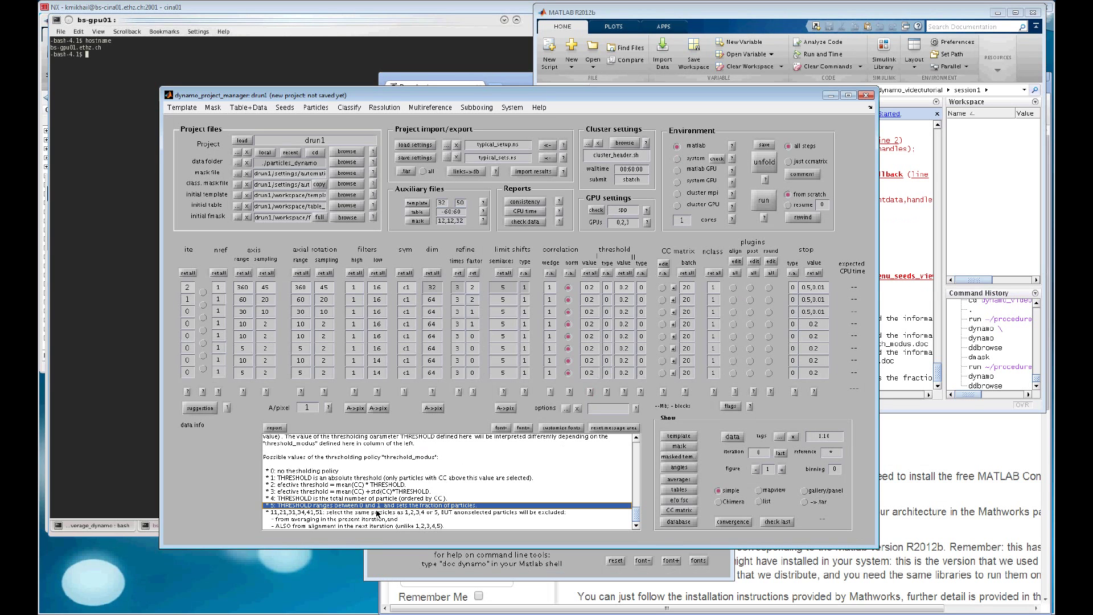
pyautogui.click(607, 287)
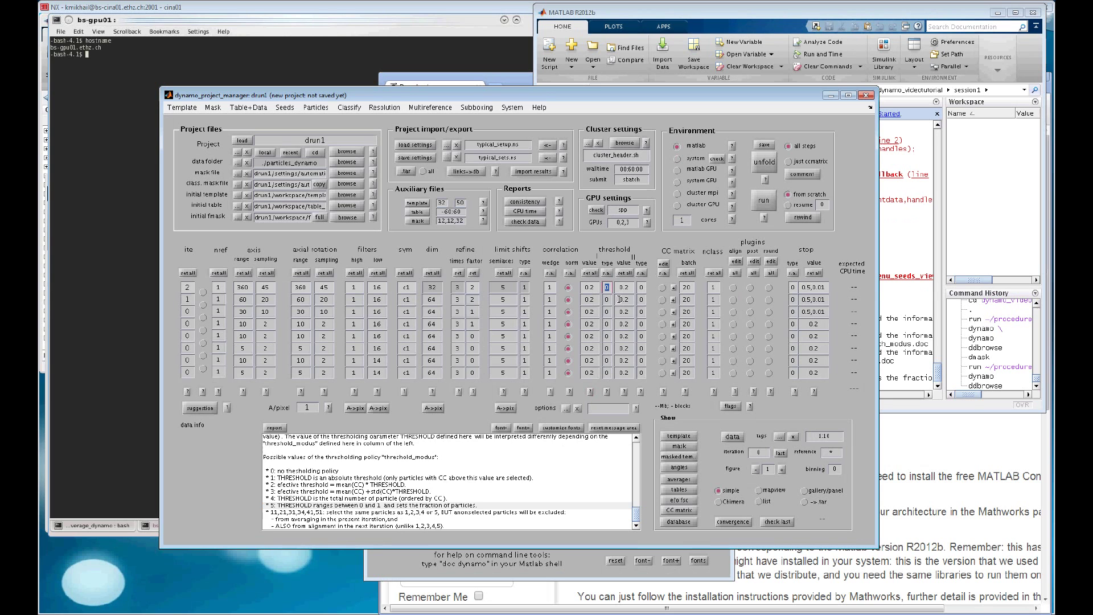
pyautogui.write('5')
pyautogui.click(607, 273)
pyautogui.click(590, 290)
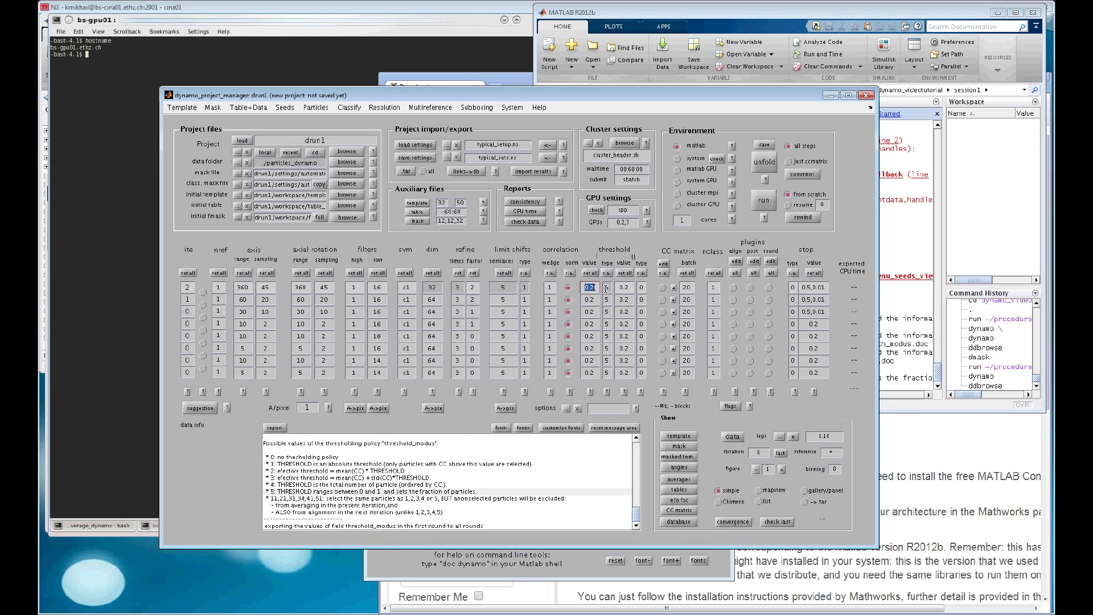
pyautogui.write('0.5')
pyautogui.click(592, 275)
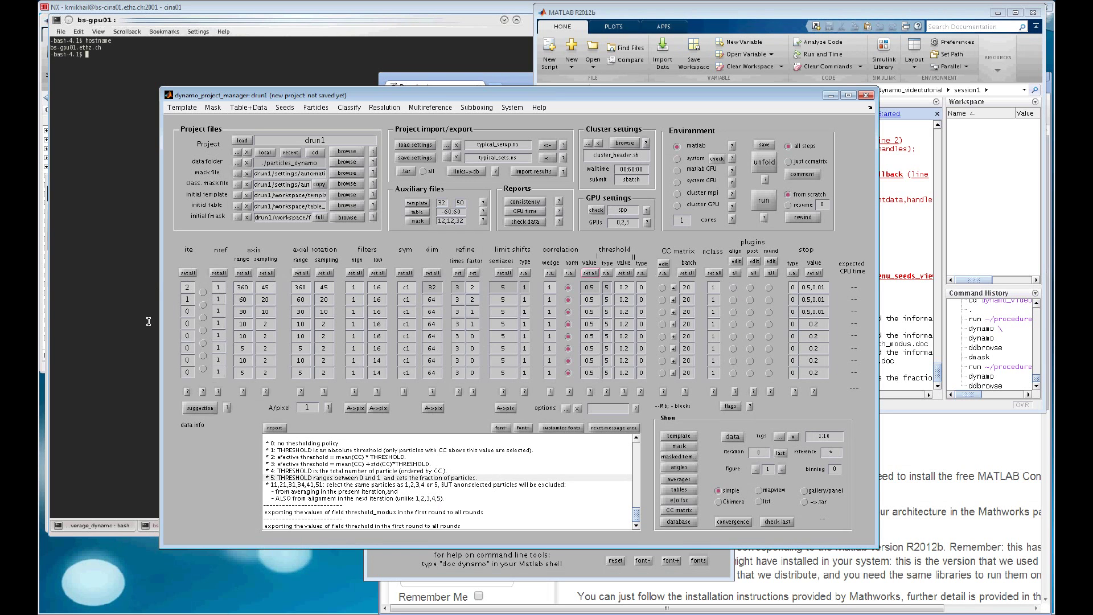
# - Give round 2 two iterations with axis range 45 and axis sampling 15
pyautogui.doubleClick(186, 300)
pyautogui.write('2')
pyautogui.press('Tab')
pyautogui.doubleClick(246, 300)
pyautogui.write('45')
pyautogui.doubleClick(261, 302)
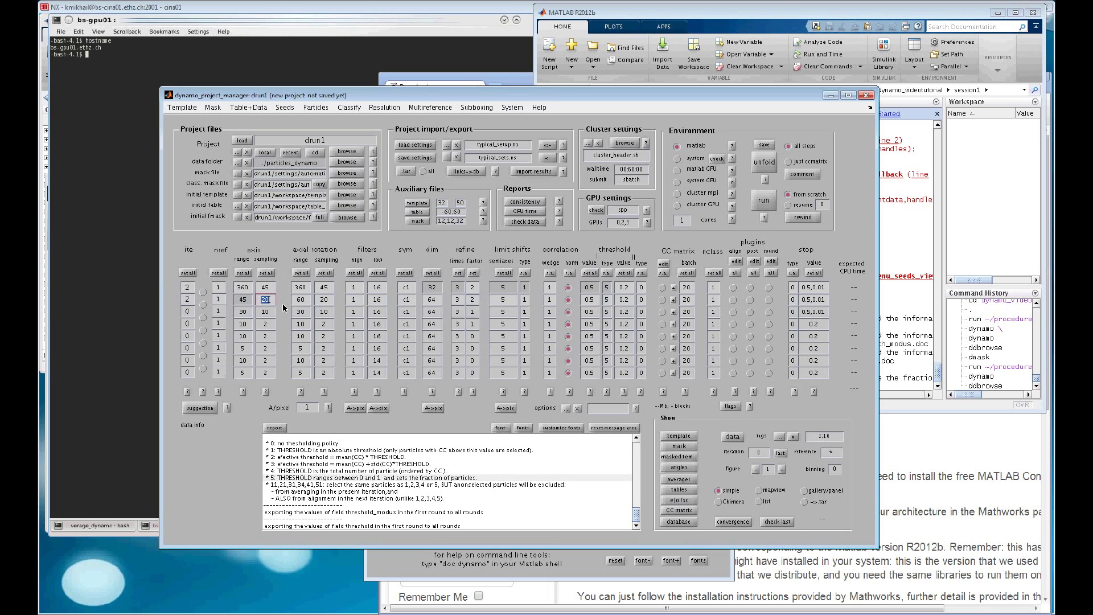
pyautogui.write('15')
# - Set round 2's axial rotation range to 45 and its sampling to 15
pyautogui.doubleClick(297, 300)
pyautogui.write('30')
pyautogui.doubleClick(296, 300)
pyautogui.write('45')
pyautogui.press('Tab')
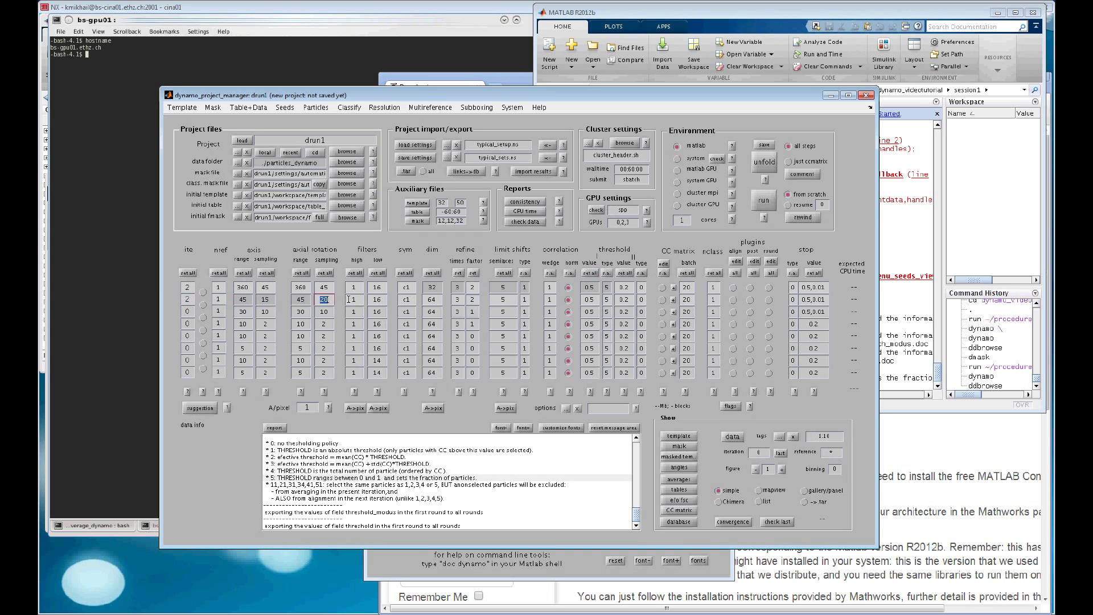
pyautogui.write('15')
pyautogui.doubleClick(438, 299)
# - Keep round 2's dimension at 64 and run the project on system GPUs 0,2,3
pyautogui.click(436, 298)
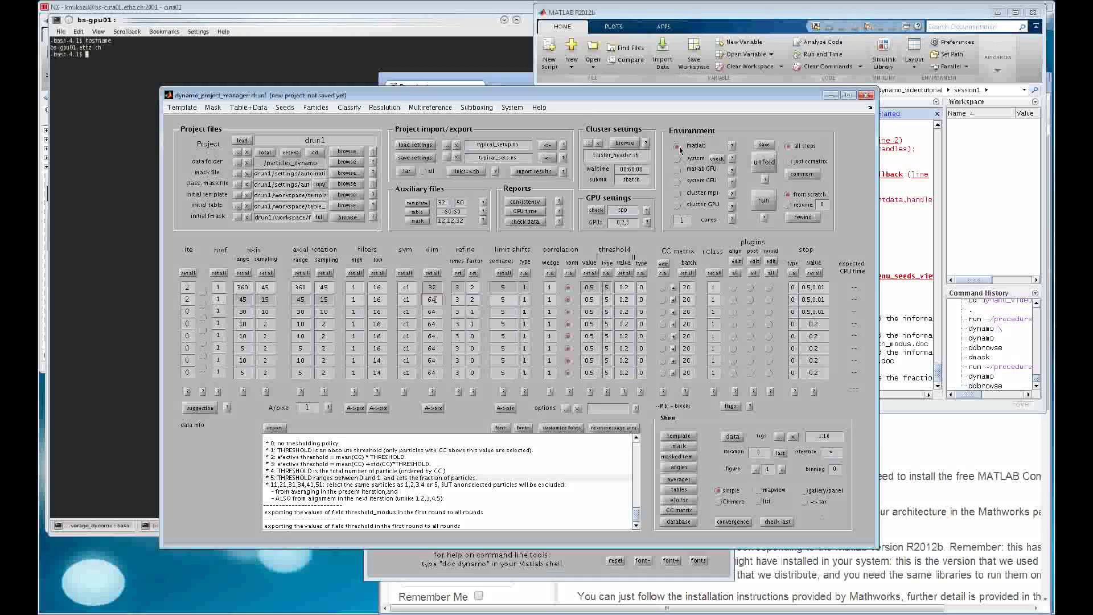
pyautogui.click(678, 182)
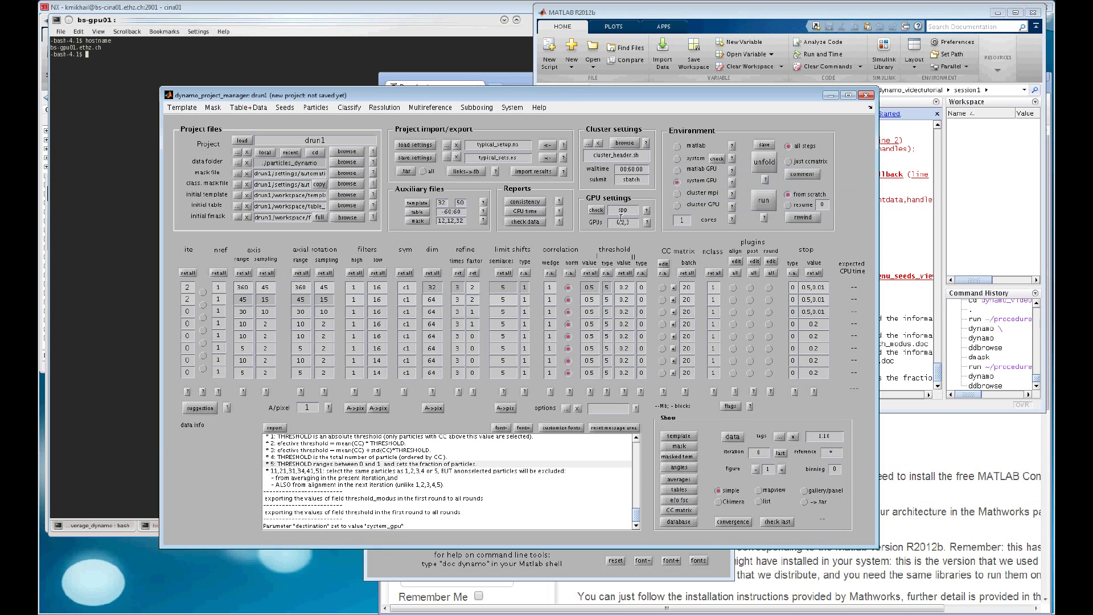
pyautogui.moveTo(616, 223); pyautogui.dragTo(637, 223)
pyautogui.click(637, 223)
# - Save project drun1 and unfold it into the drun1.exe execution script
pyautogui.click(768, 145)
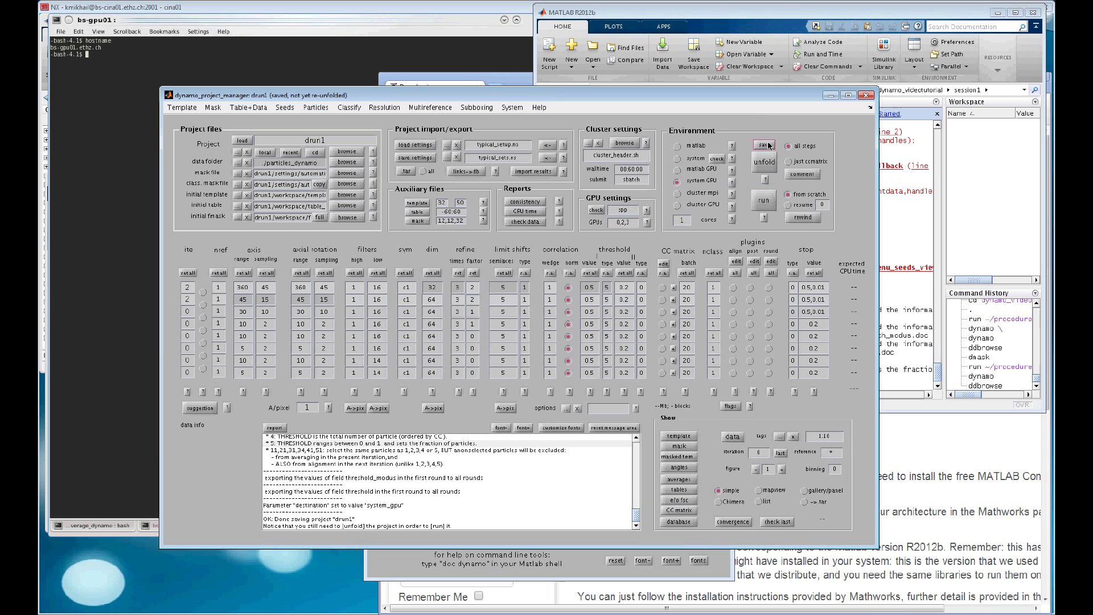
pyautogui.click(770, 162)
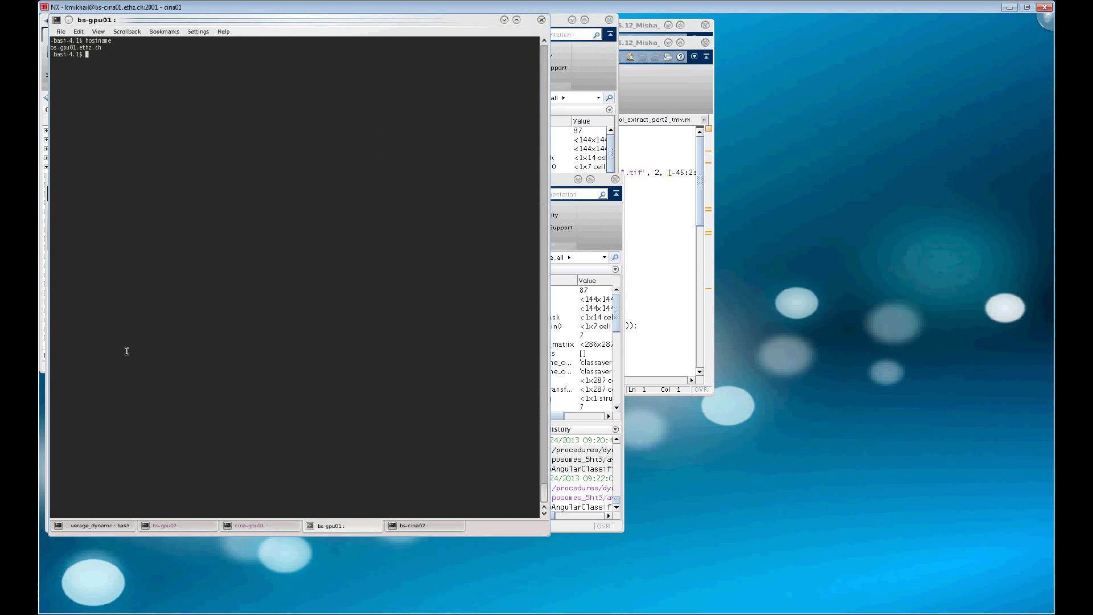
# - Launch ./drun1.exe in the bs-gpu01 terminal, then return to the drun1 project manager
pyautogui.write('pwd')
pyautogui.press('Return')
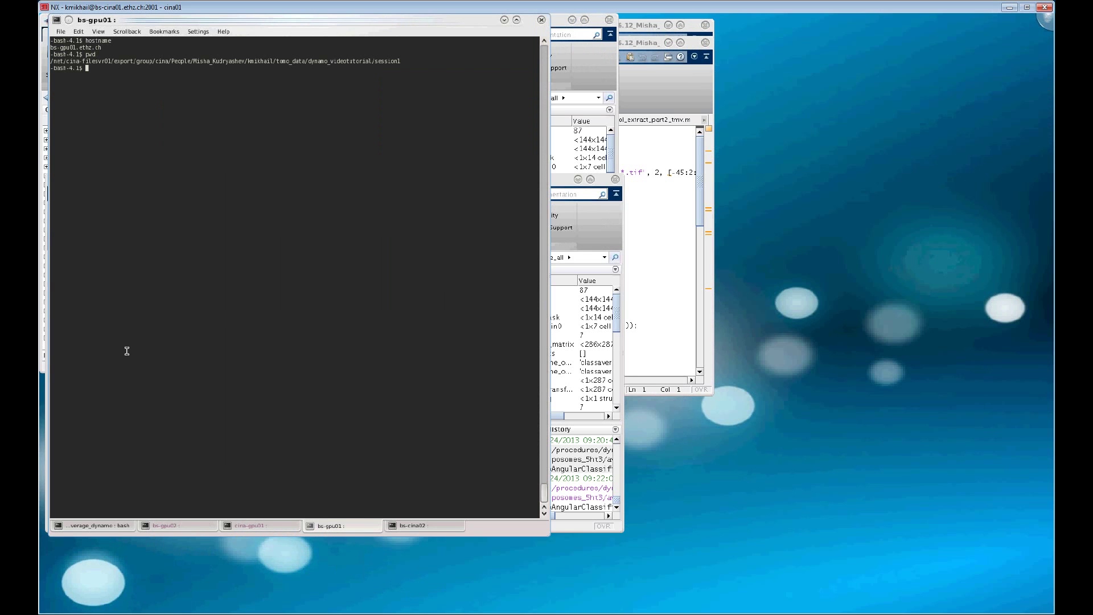
pyautogui.write('./drun1.exe')
pyautogui.press('Return')
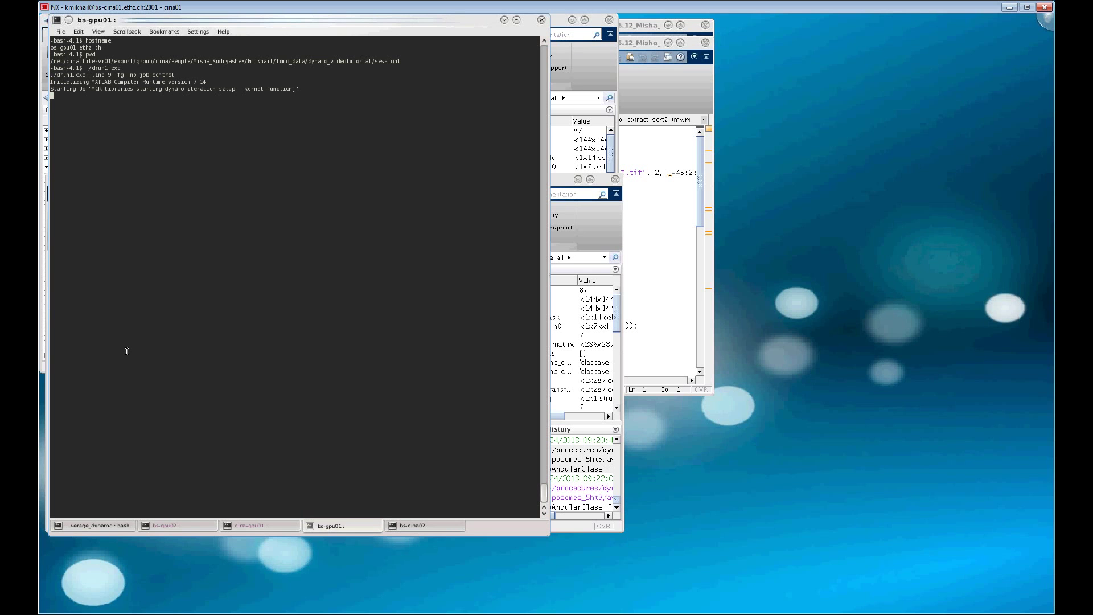
pyautogui.hotkey('alt', 'Tab')
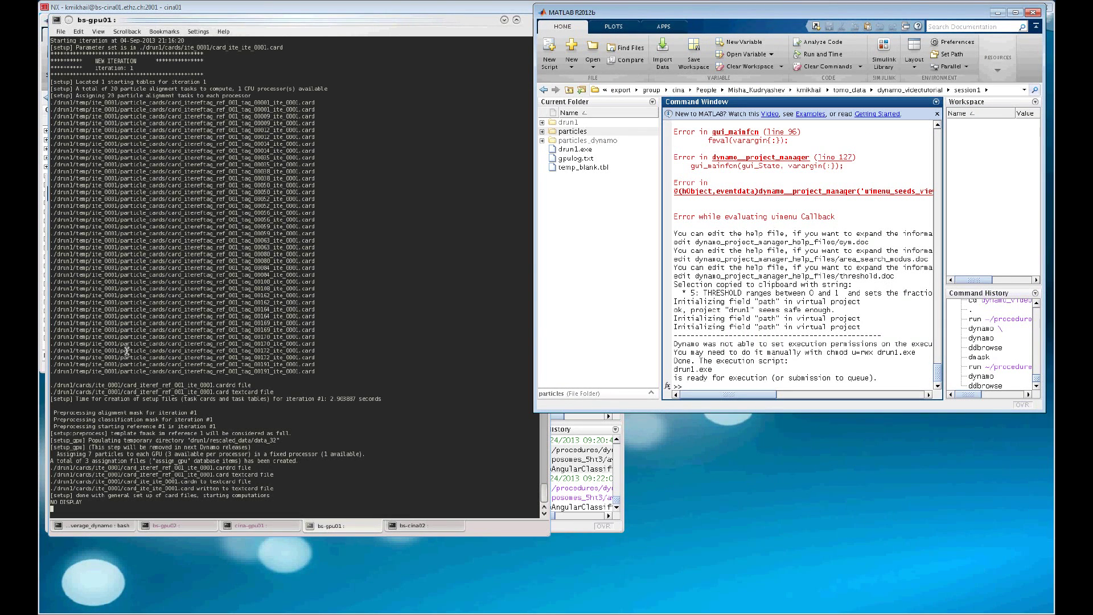
pyautogui.hotkey('alt', 'Tab')
pyautogui.hotkey('alt', 'Tab')
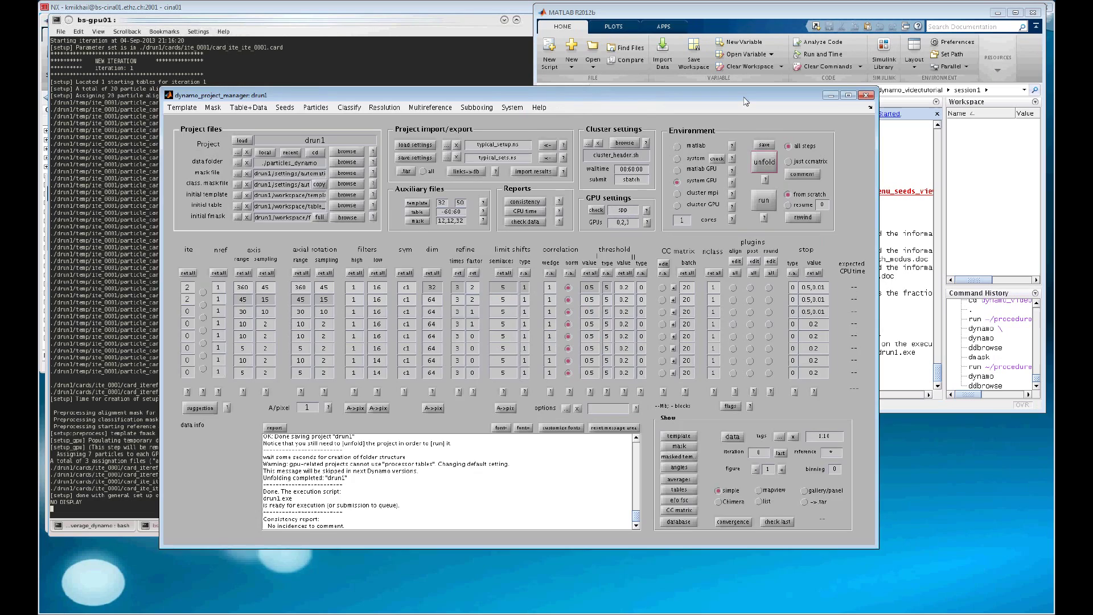
# - Move the project manager aside and check the latest iteration's status
pyautogui.moveTo(745, 102); pyautogui.dragTo(734, 132)
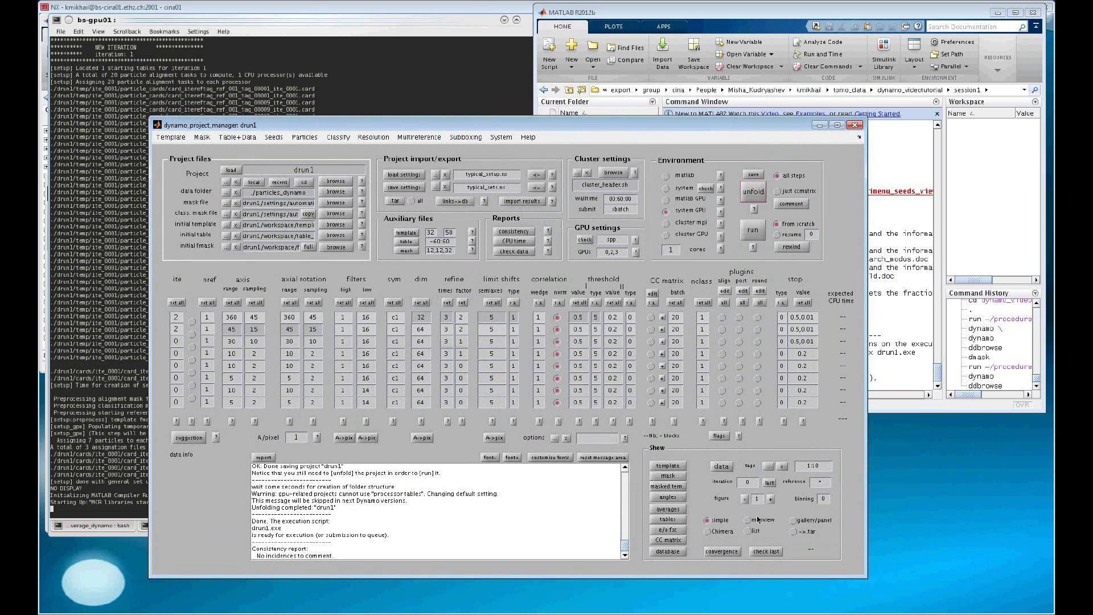
pyautogui.click(766, 552)
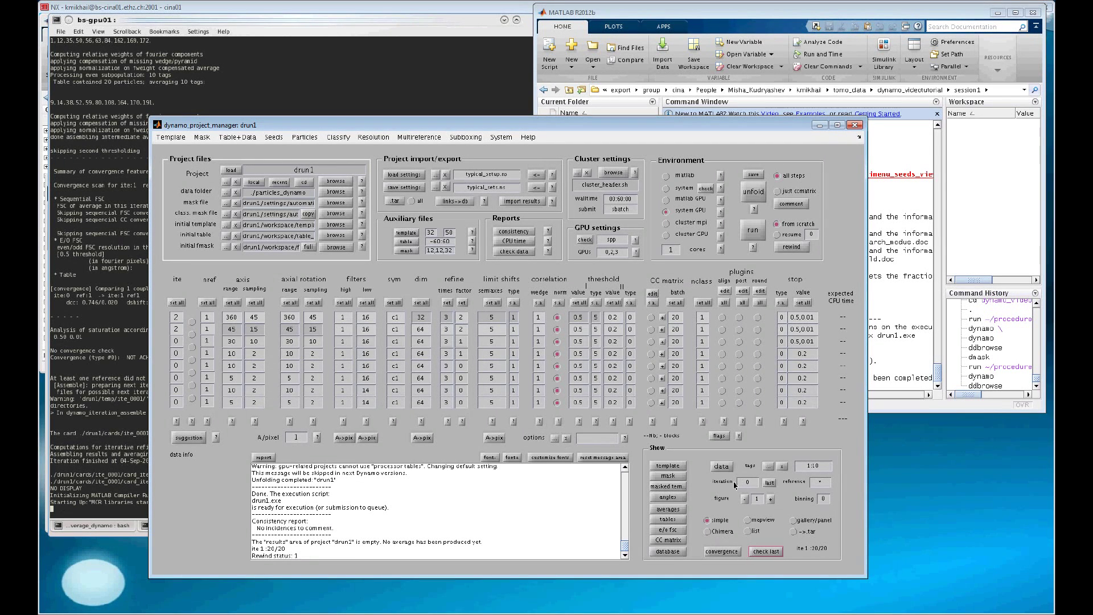
# - Check the run's status with dvstatus in the Command Window, then display drun1's averages
pyautogui.click(895, 373)
pyautogui.write('dvsta')
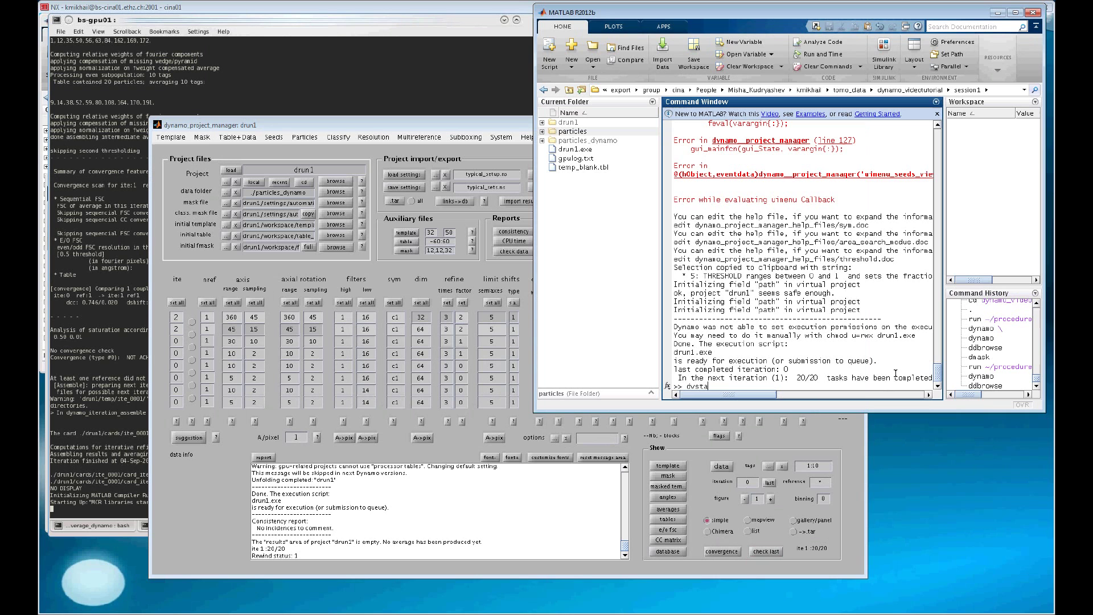
pyautogui.write('tus drun9')
pyautogui.press('Return')
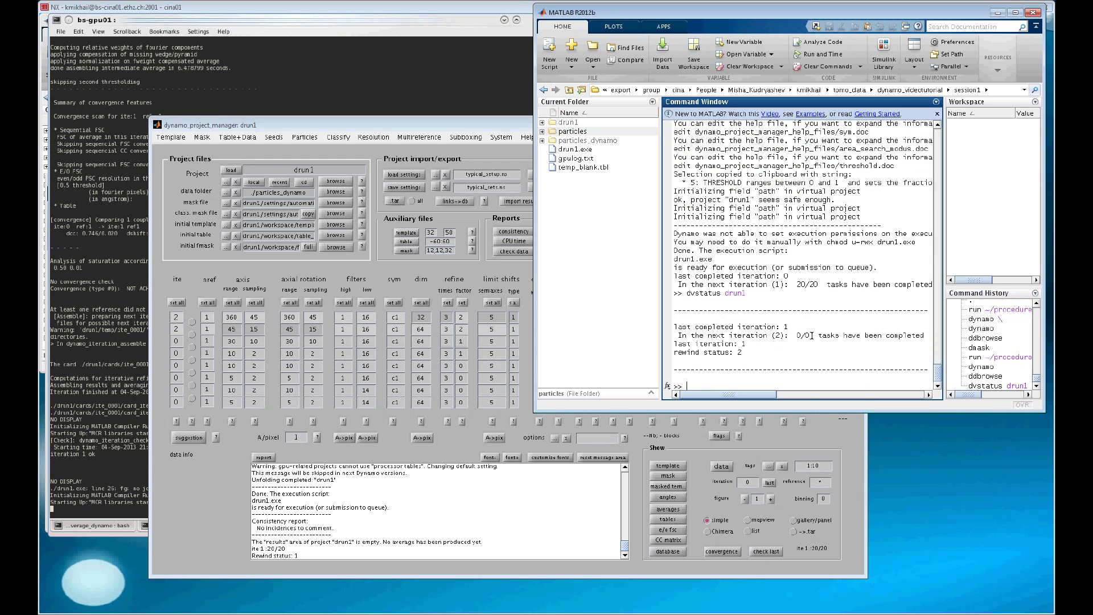
pyautogui.click(815, 447)
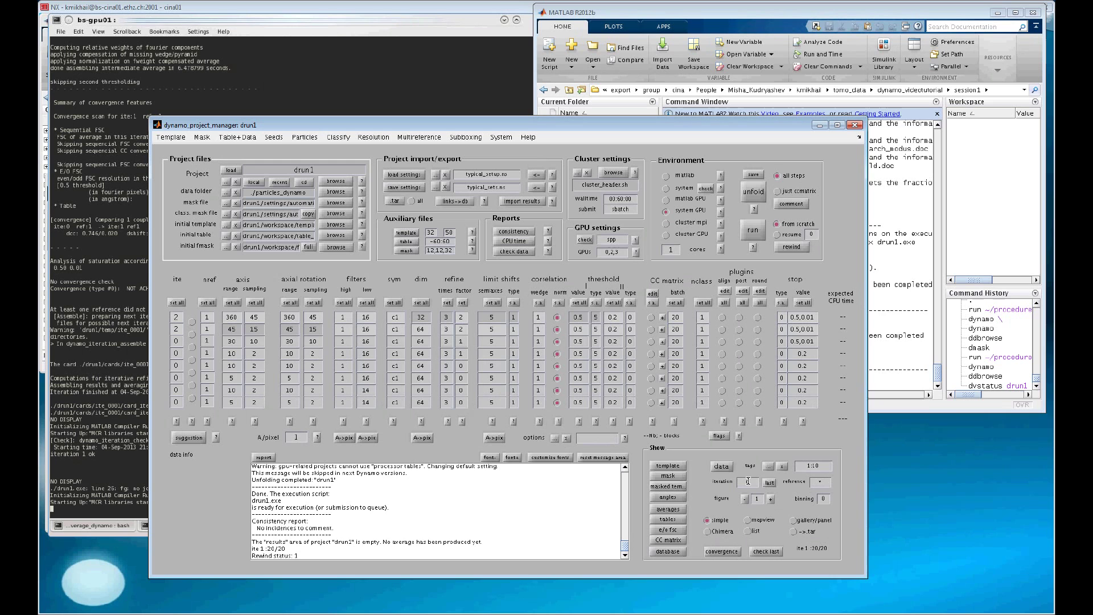
pyautogui.click(675, 510)
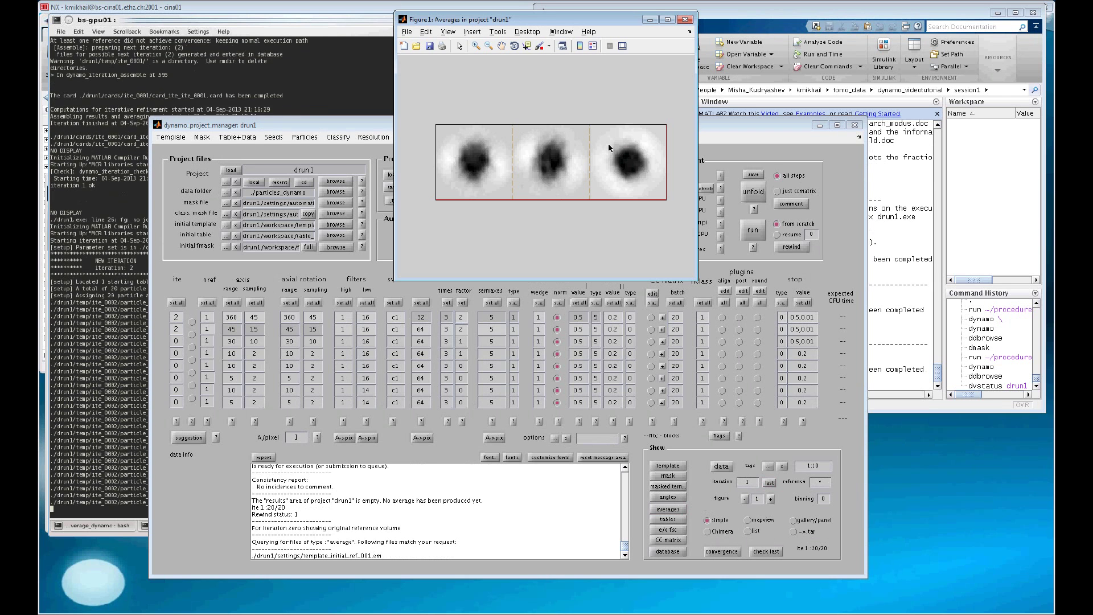
# - Redisplay drun1's iteration-1 averages (average_ref_001_ite_0001.em), close them, and return to MATLAB
pyautogui.click(685, 20)
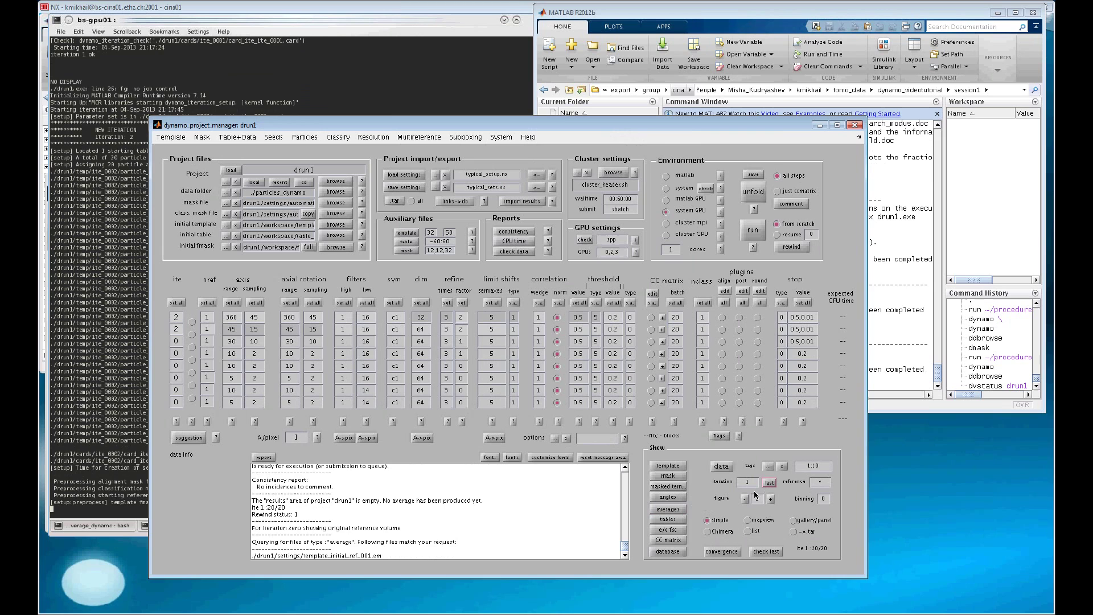
pyautogui.click(671, 509)
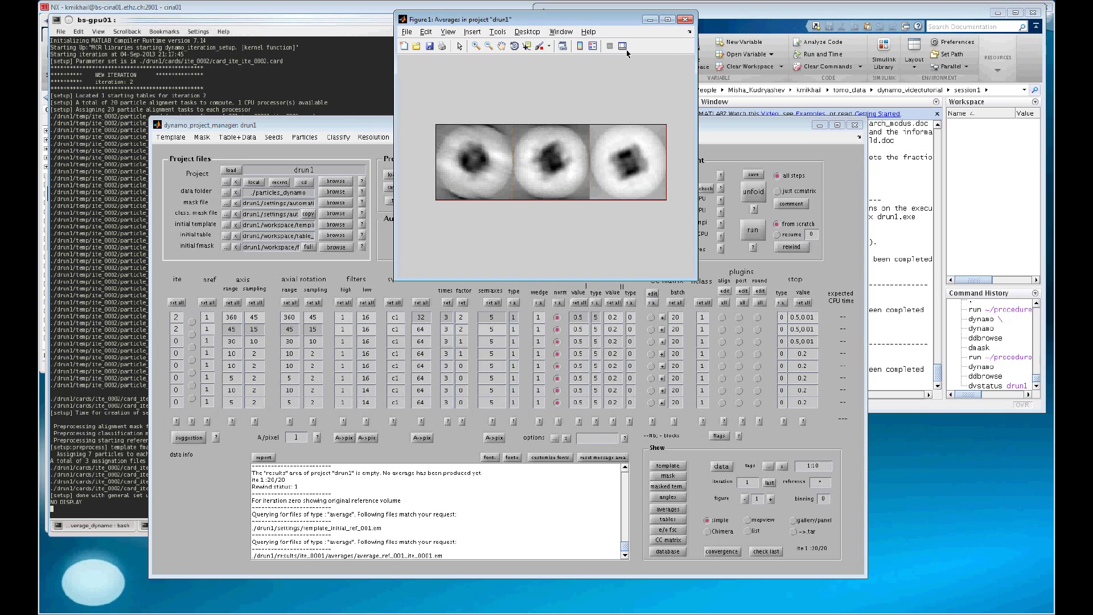
pyautogui.click(686, 21)
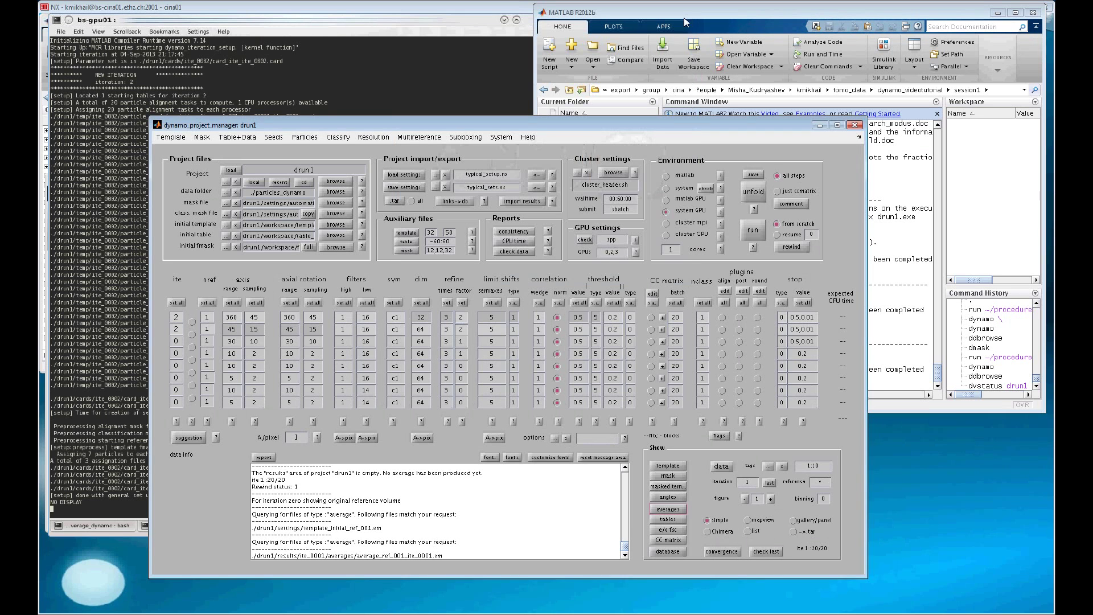
pyautogui.click(899, 338)
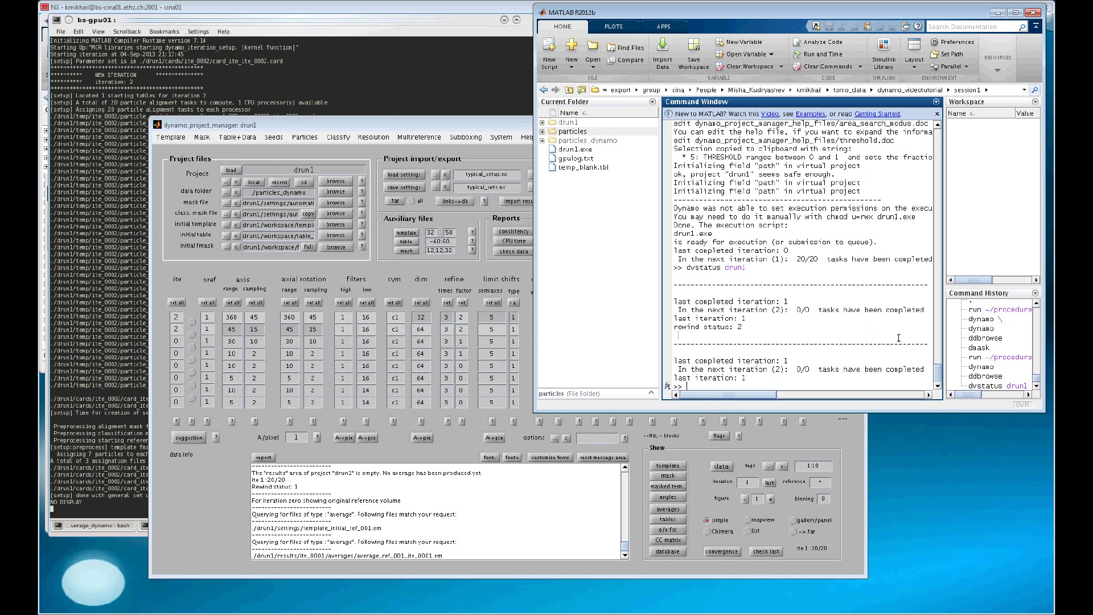
# - Run 'ddb drun1:a -v' to open the iteration-1 average in dview as 64×64×64 slices
pyautogui.write('ddb')
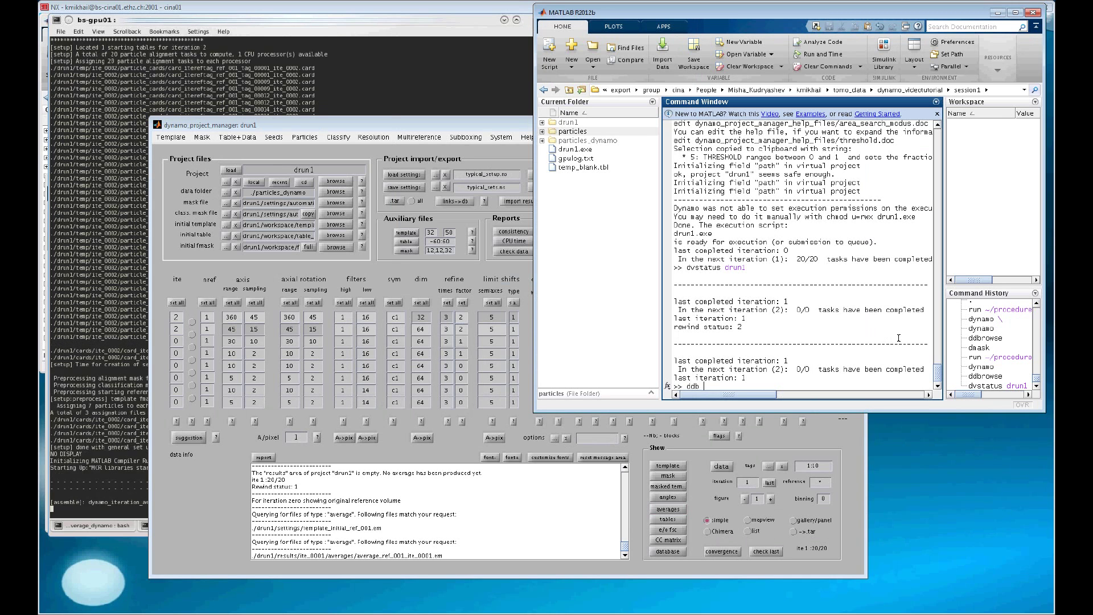
pyautogui.write(' drun1:')
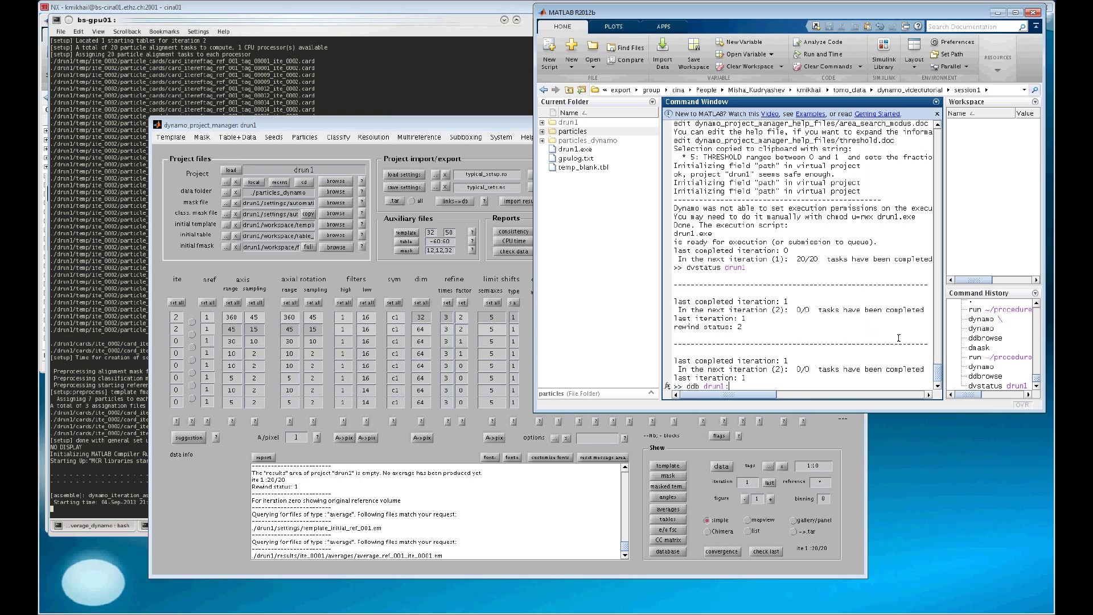
pyautogui.write('a -v')
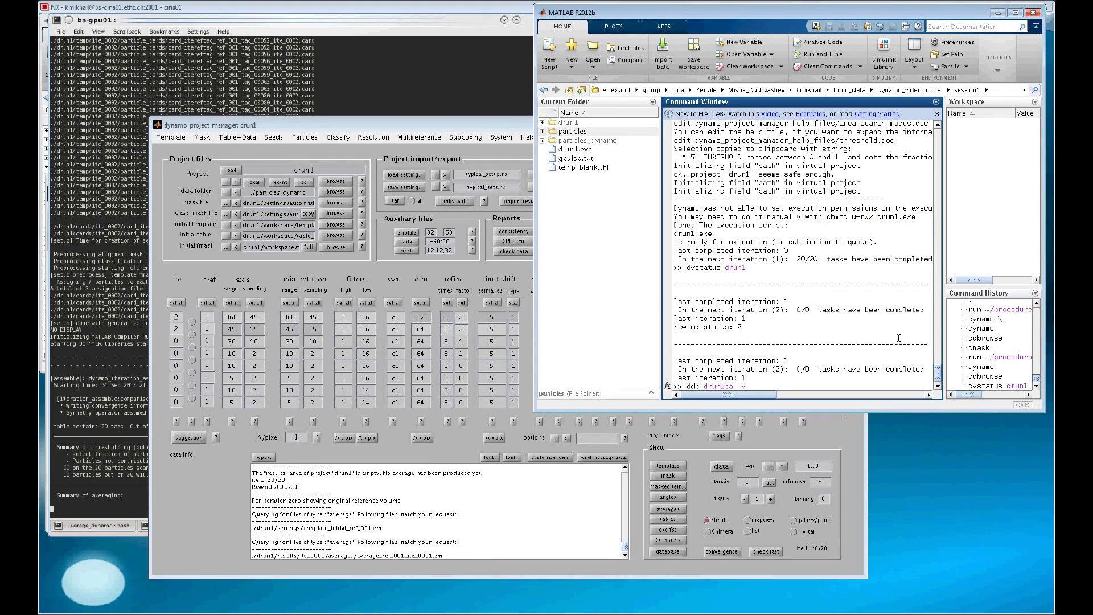
pyautogui.press('Return')
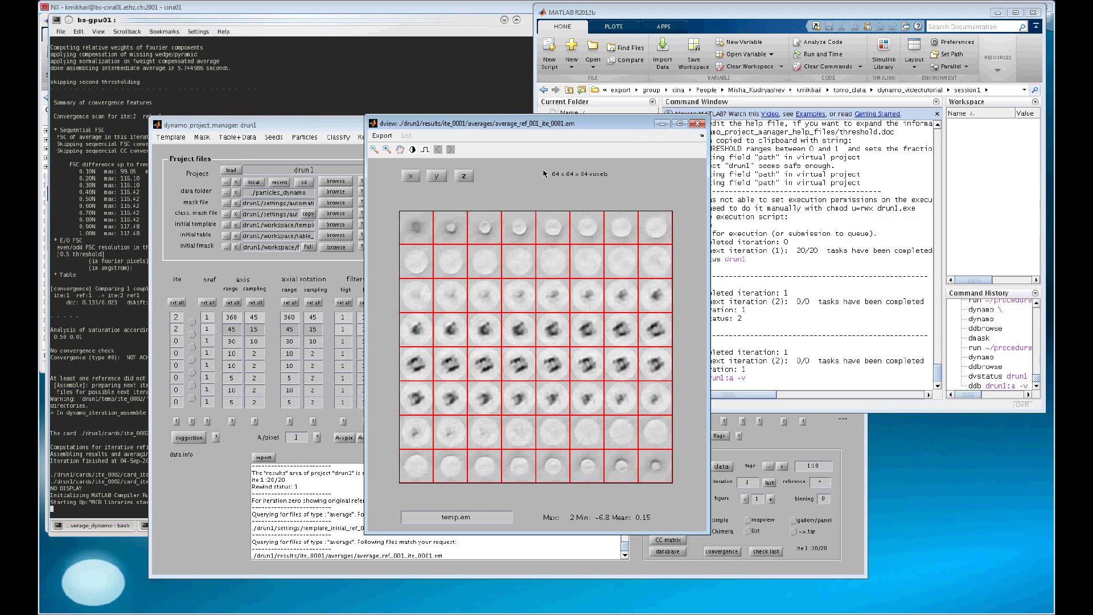
# - Inspect the average's slice gallery along the y, x and z axes in dview
pyautogui.moveTo(560, 123); pyautogui.dragTo(449, 55)
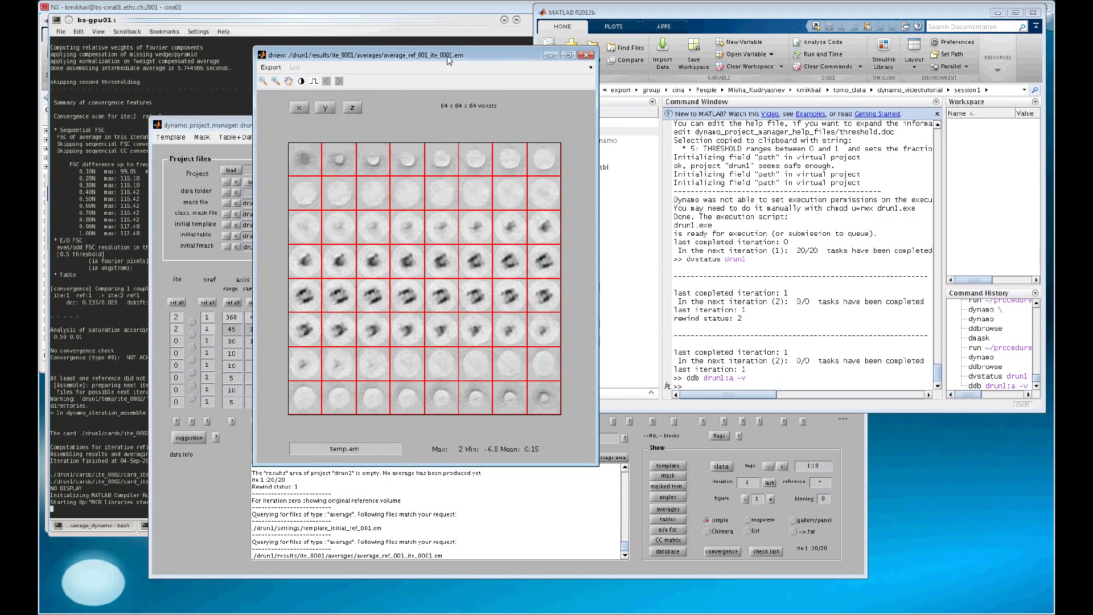
pyautogui.click(325, 109)
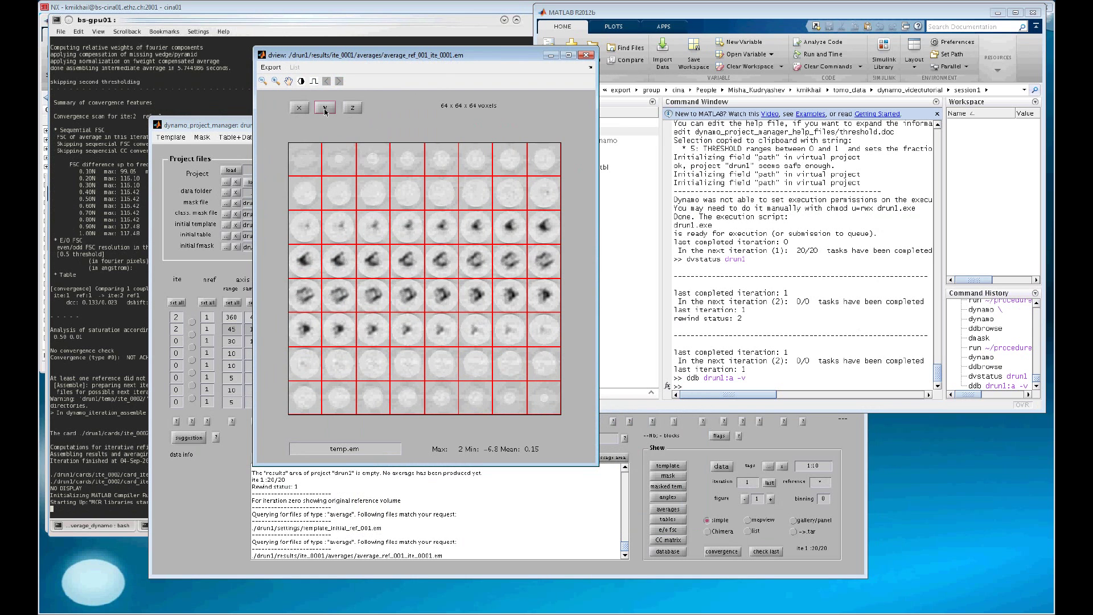
pyautogui.click(300, 109)
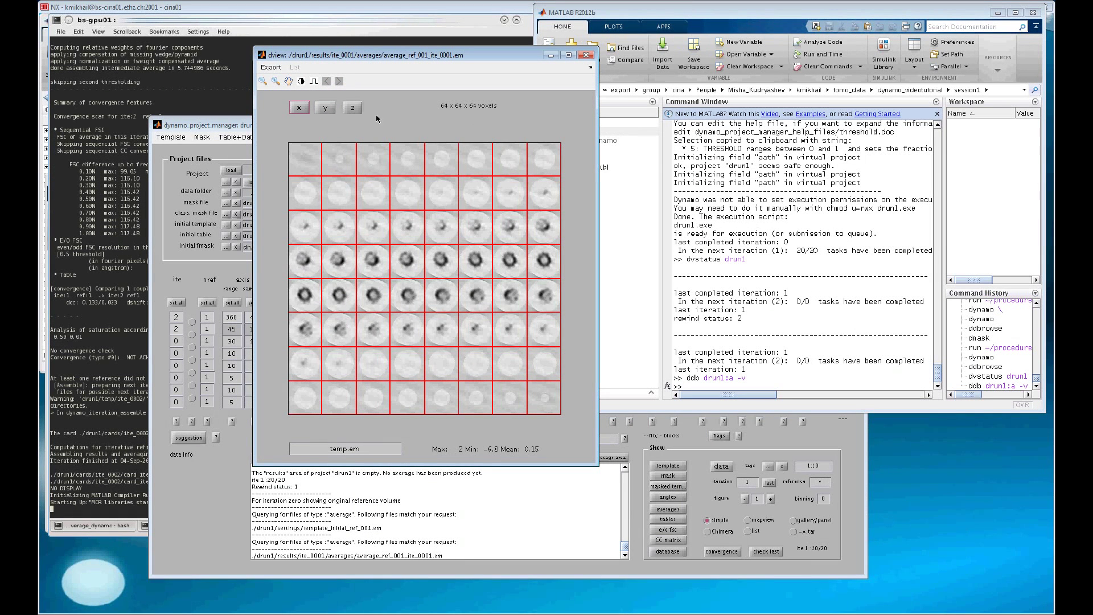
pyautogui.click(354, 110)
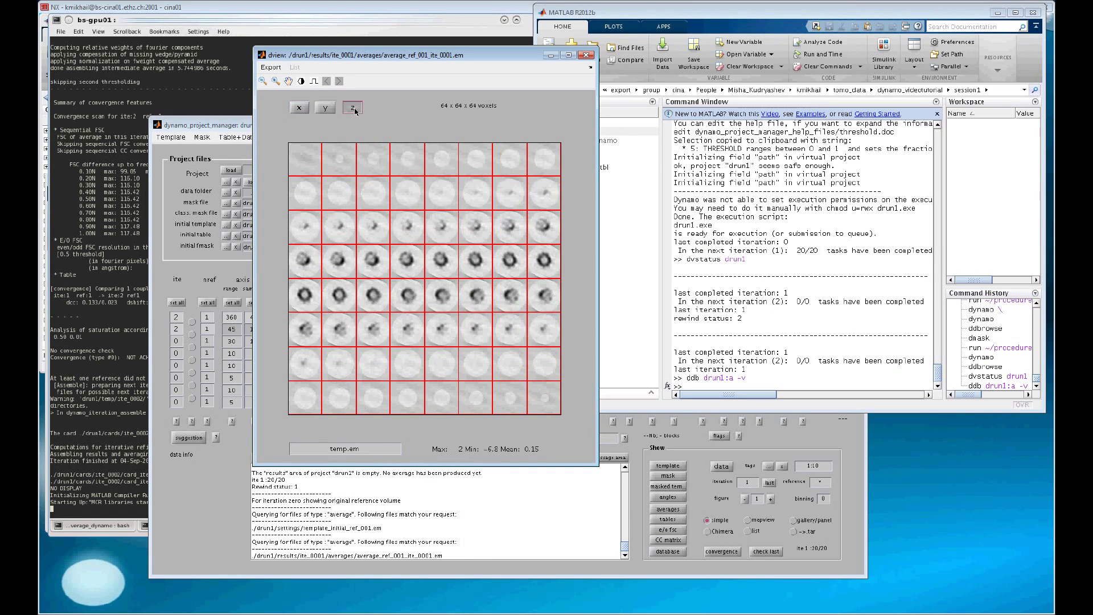
pyautogui.click(324, 109)
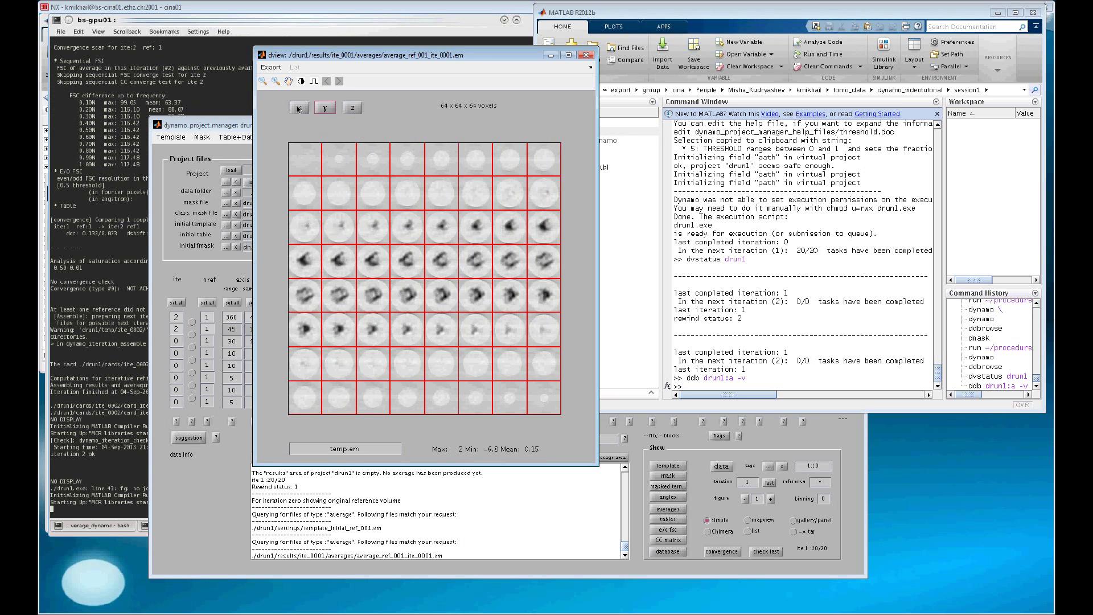
pyautogui.click(304, 111)
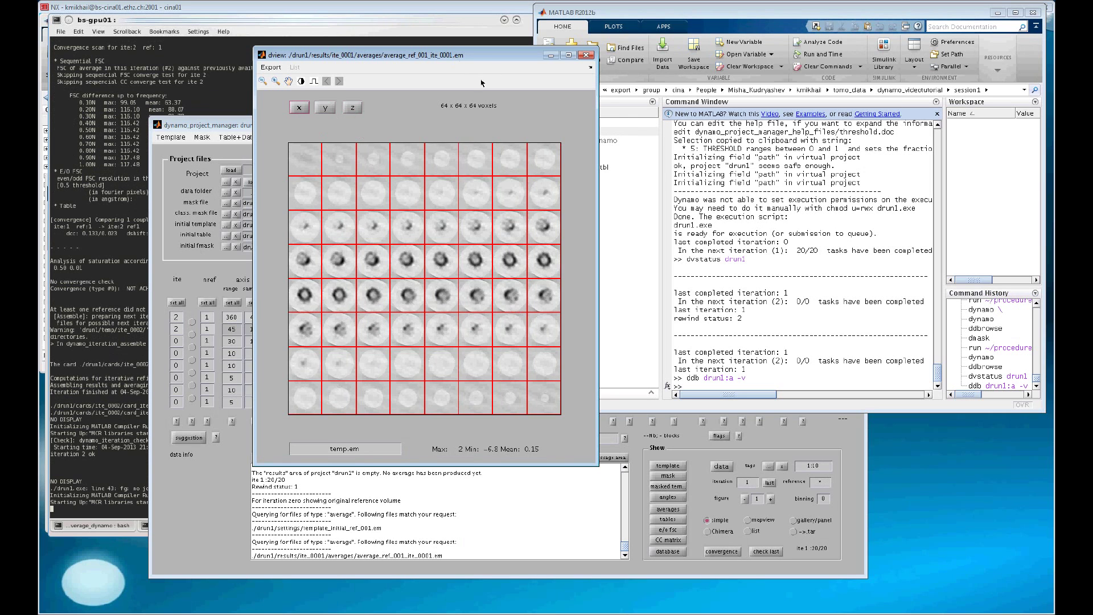
# - Check dvstatus for drun2, which can't be read, and drun1, which has completed iteration 2
pyautogui.click(785, 307)
pyautogui.write('dvs')
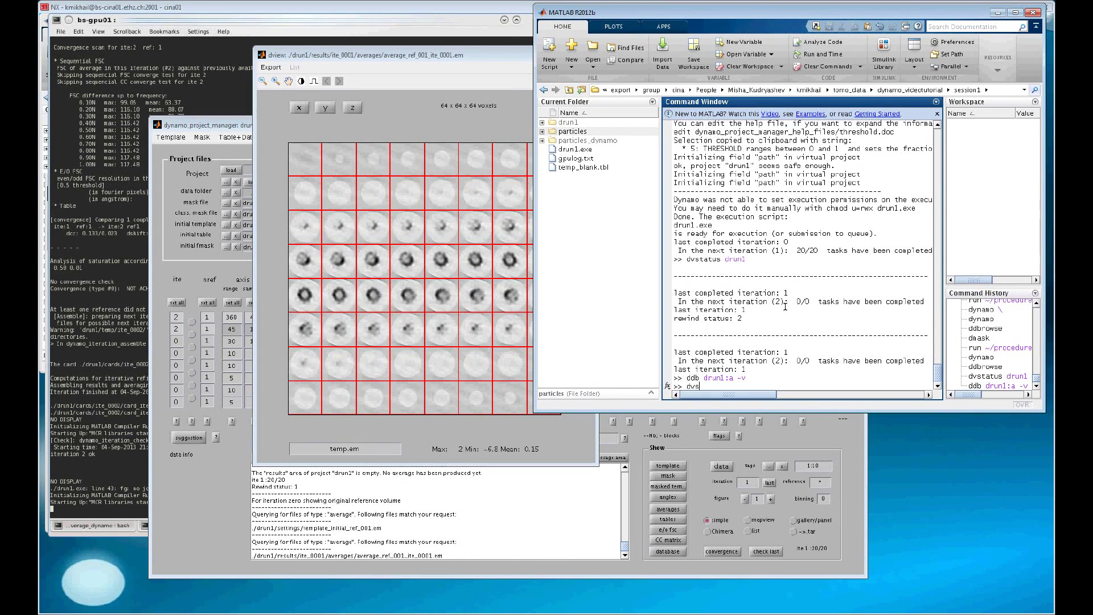
pyautogui.press('Up')
pyautogui.press('BackSpace')
pyautogui.write('2')
pyautogui.press('Return')
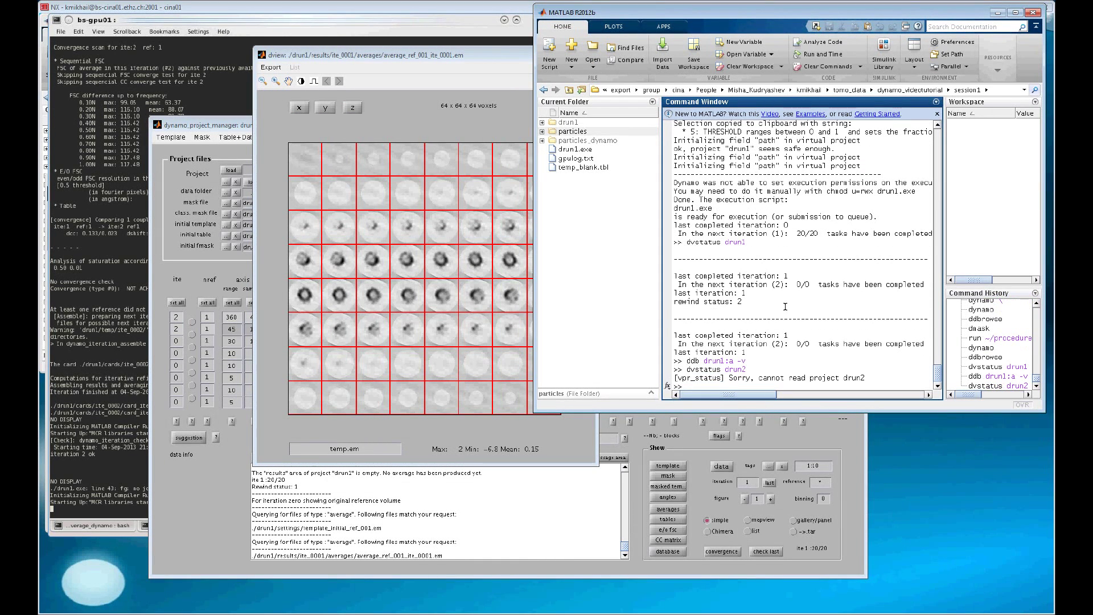
pyautogui.press('Up')
pyautogui.press('Up')
pyautogui.press('Up')
pyautogui.press('Return')
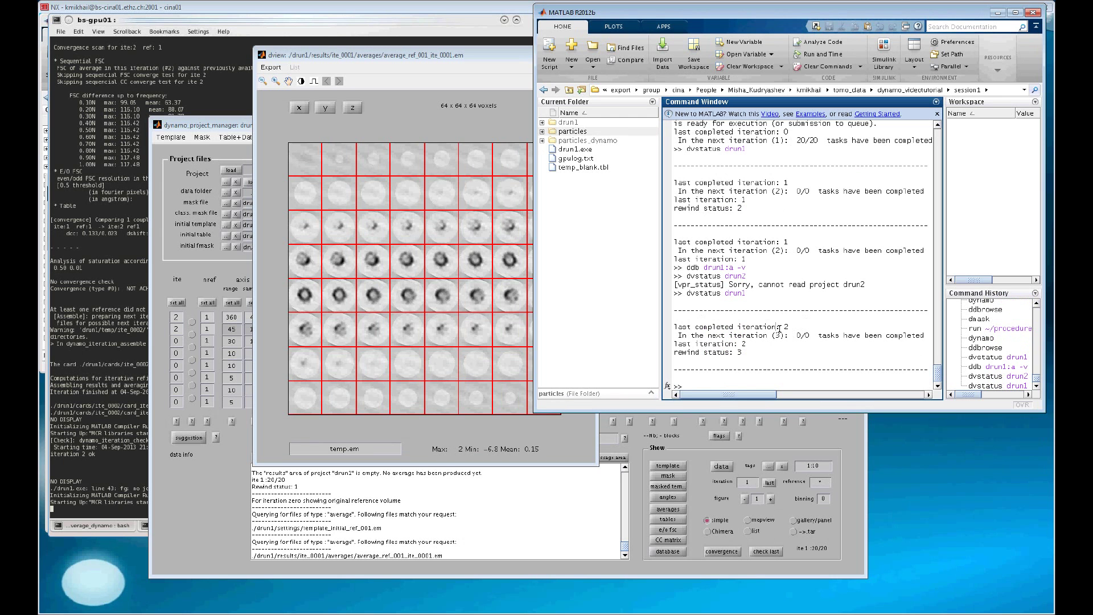
# - Rerun 'ddb drun1:a -v' and view average_ref_001_ite_0002.em sliced along y, x and z
pyautogui.press('Up')
pyautogui.press('Up')
pyautogui.press('Up')
pyautogui.press('Return')
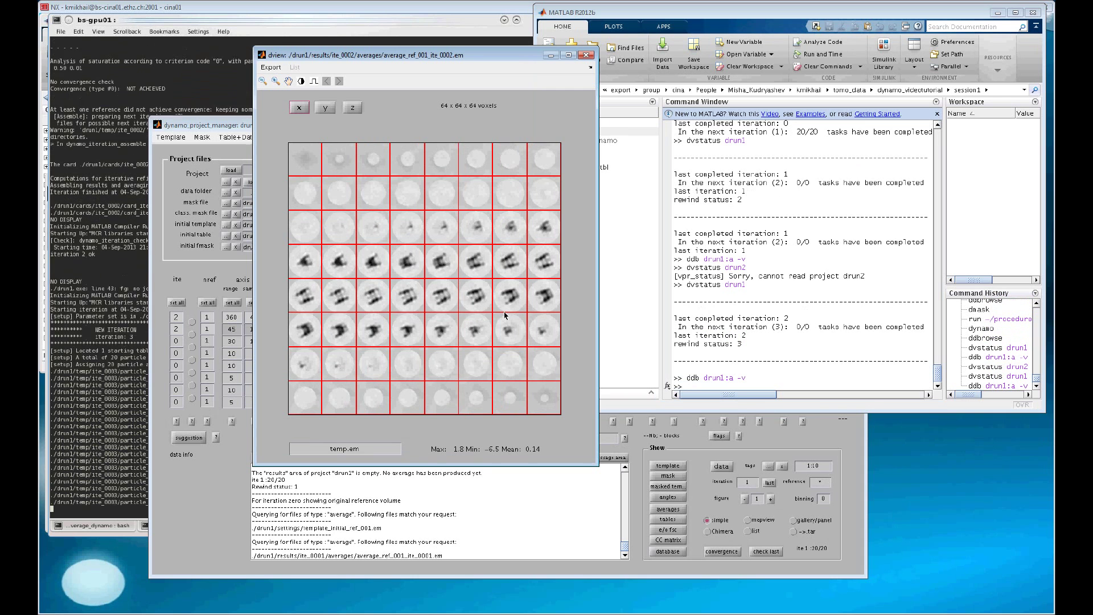
pyautogui.click(325, 108)
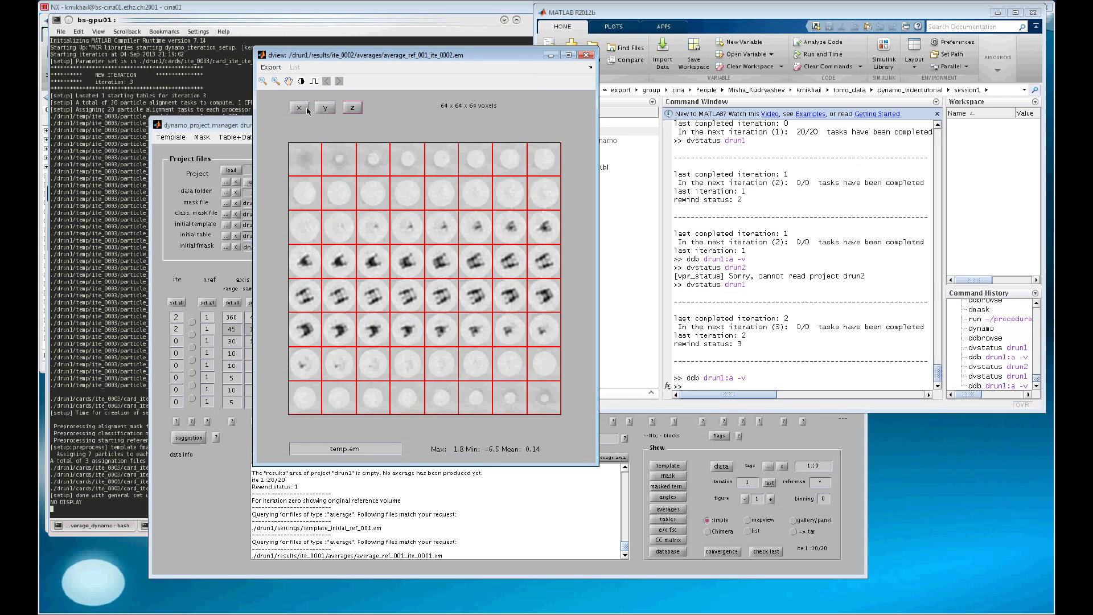
pyautogui.click(299, 108)
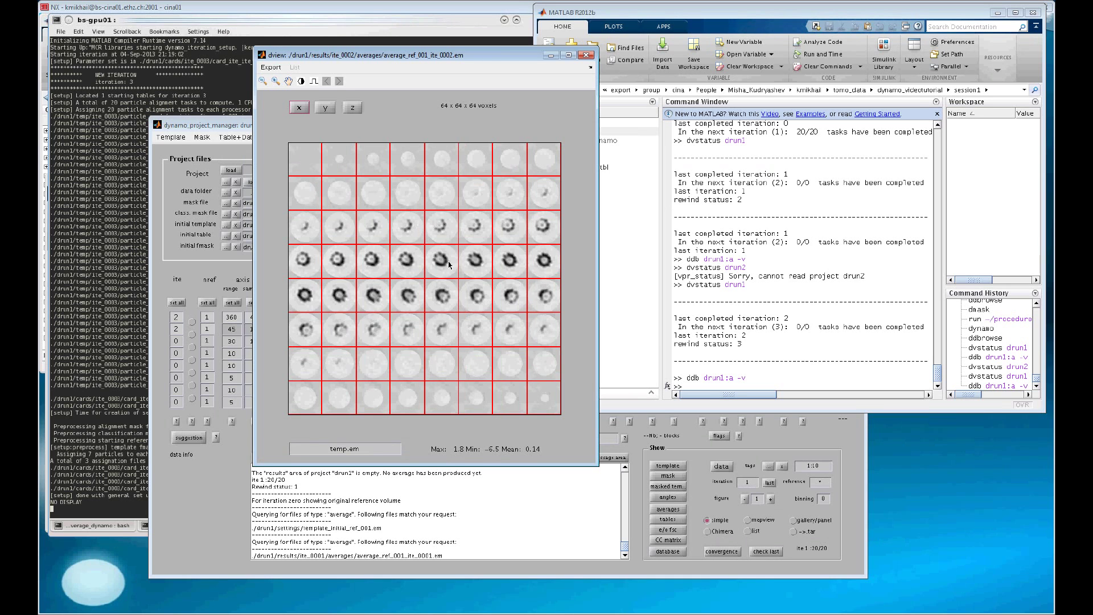
pyautogui.click(353, 109)
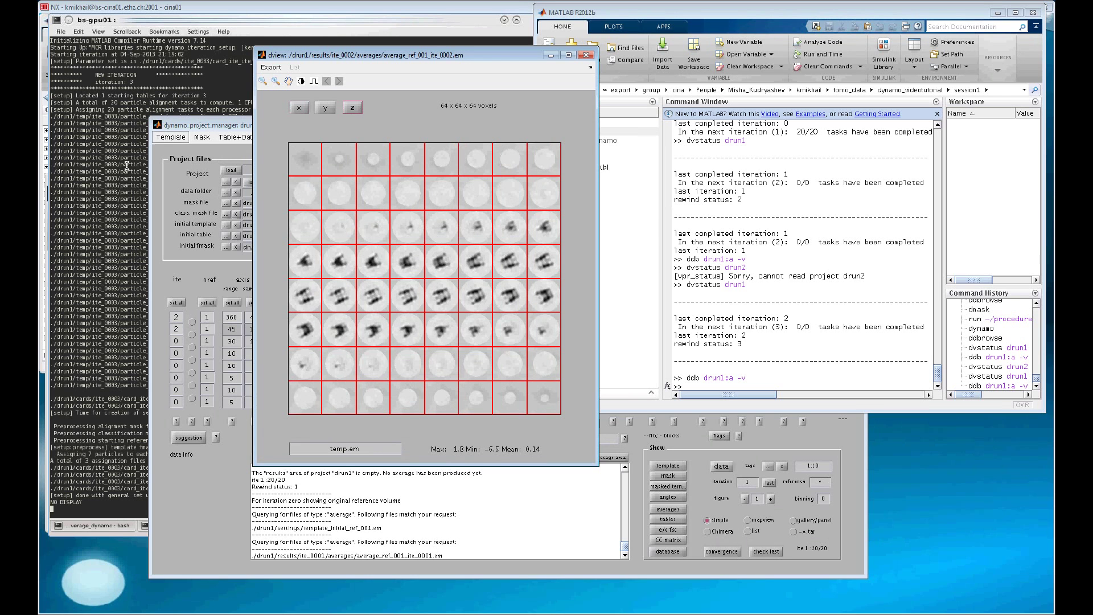
pyautogui.moveTo(466, 55); pyautogui.dragTo(422, 35)
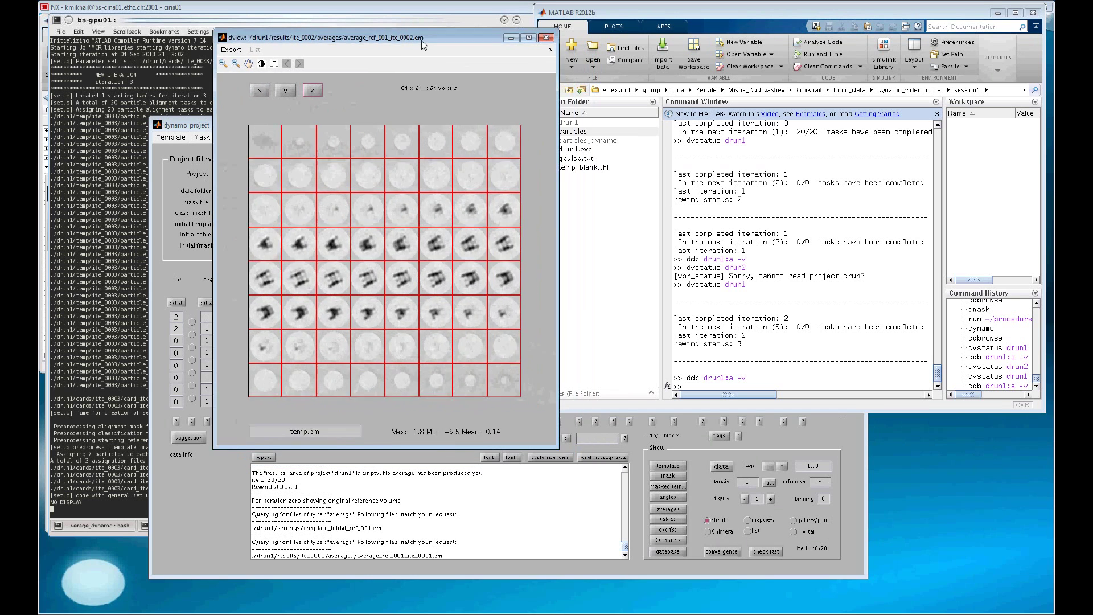
# - Plot drun1's even/odd FSC curve from the project manager, then close it
pyautogui.click(646, 548)
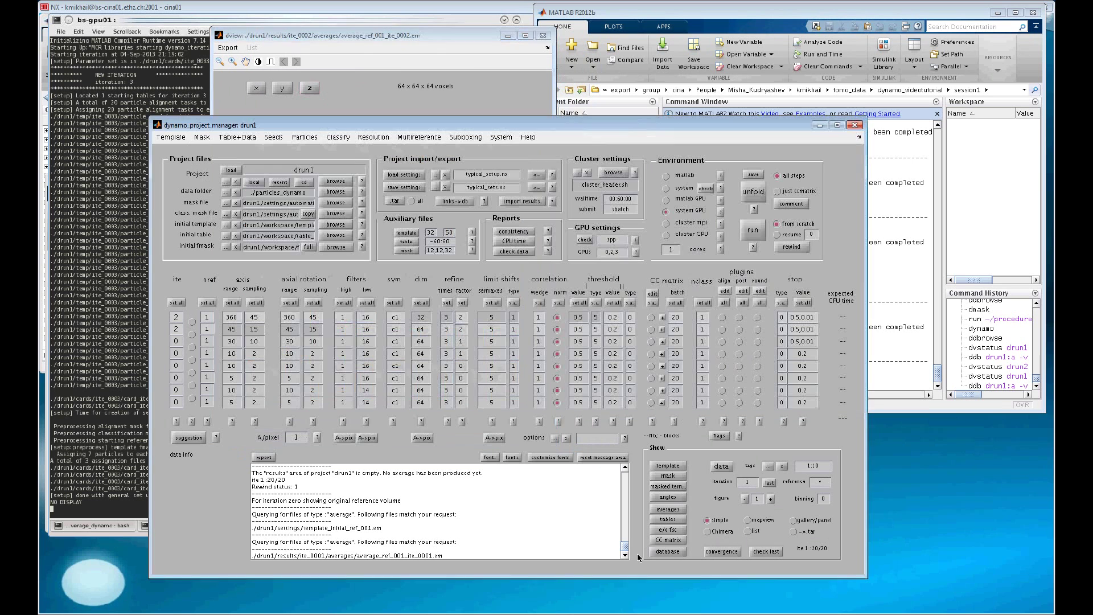
pyautogui.click(669, 530)
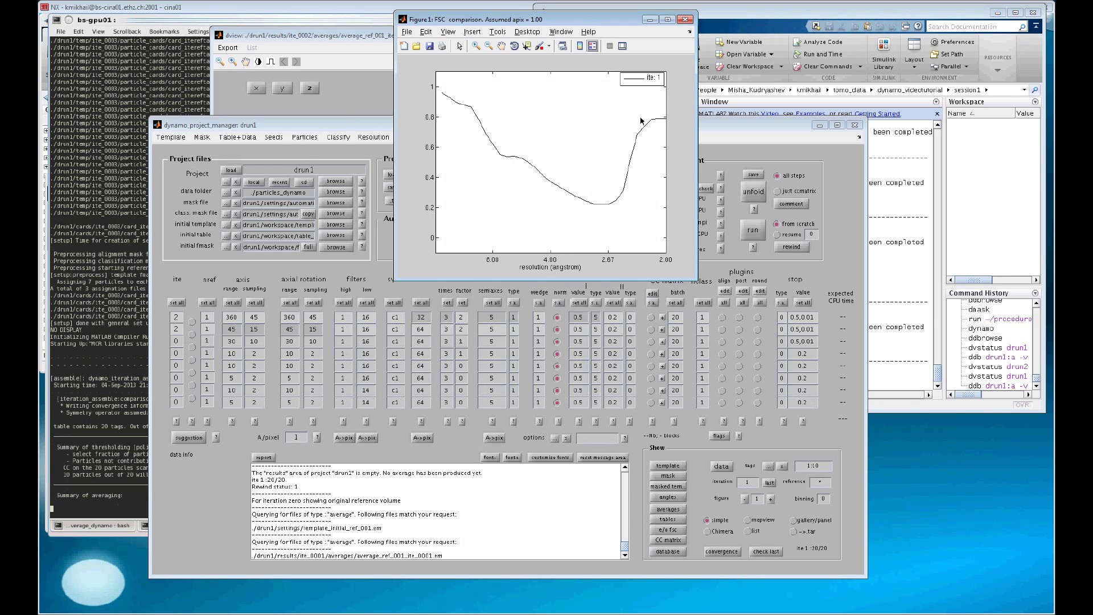
pyautogui.click(685, 20)
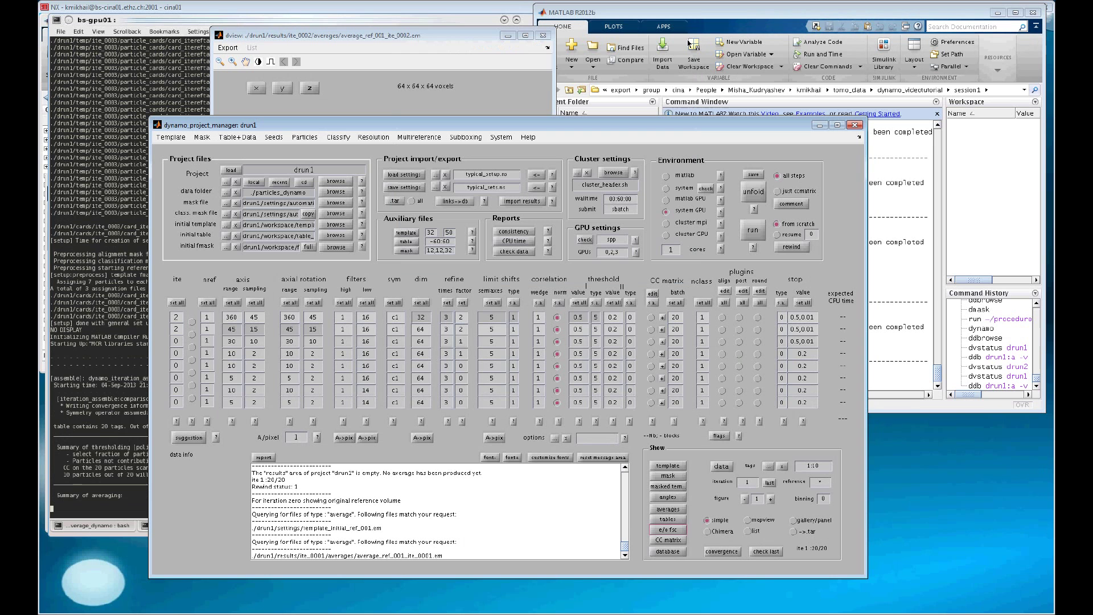
# - Set the iteration range to 1–3 and plot the comparative even/odd FSC curves
pyautogui.click(749, 480)
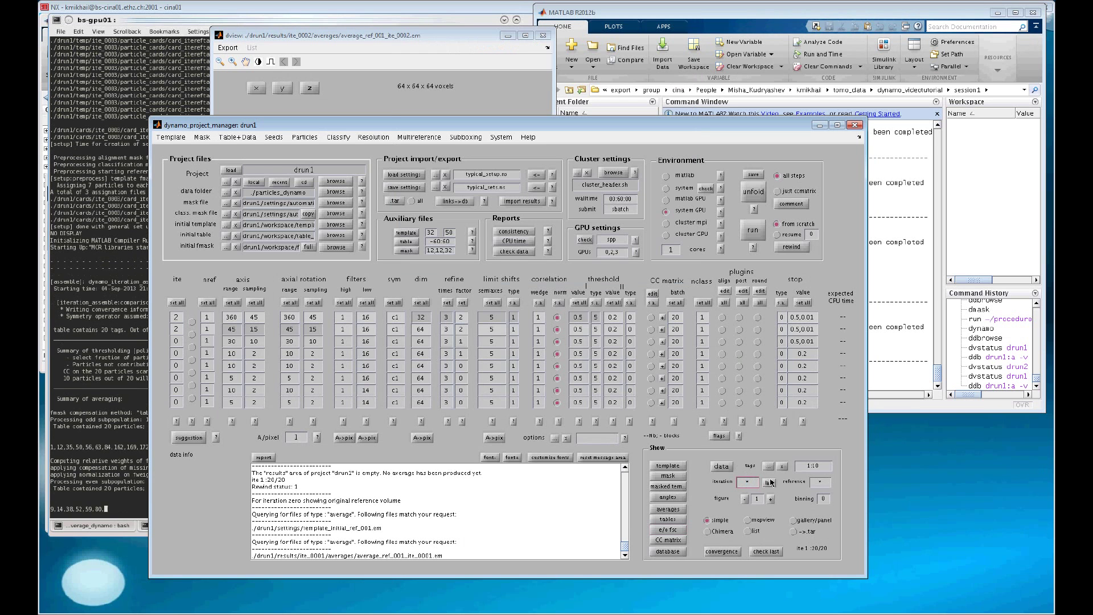
pyautogui.click(672, 531)
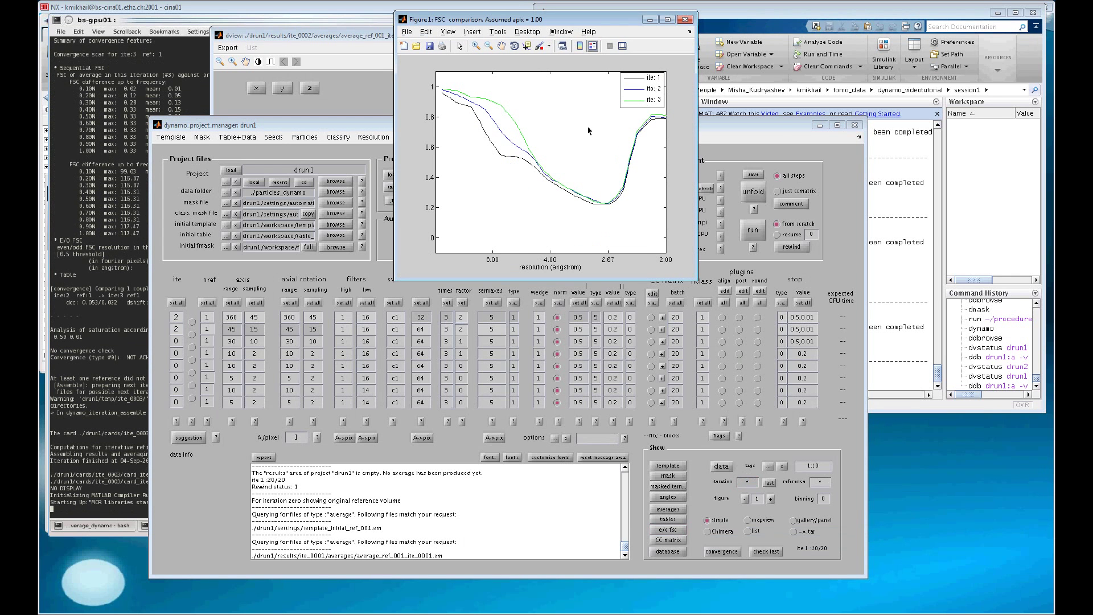
pyautogui.click(685, 19)
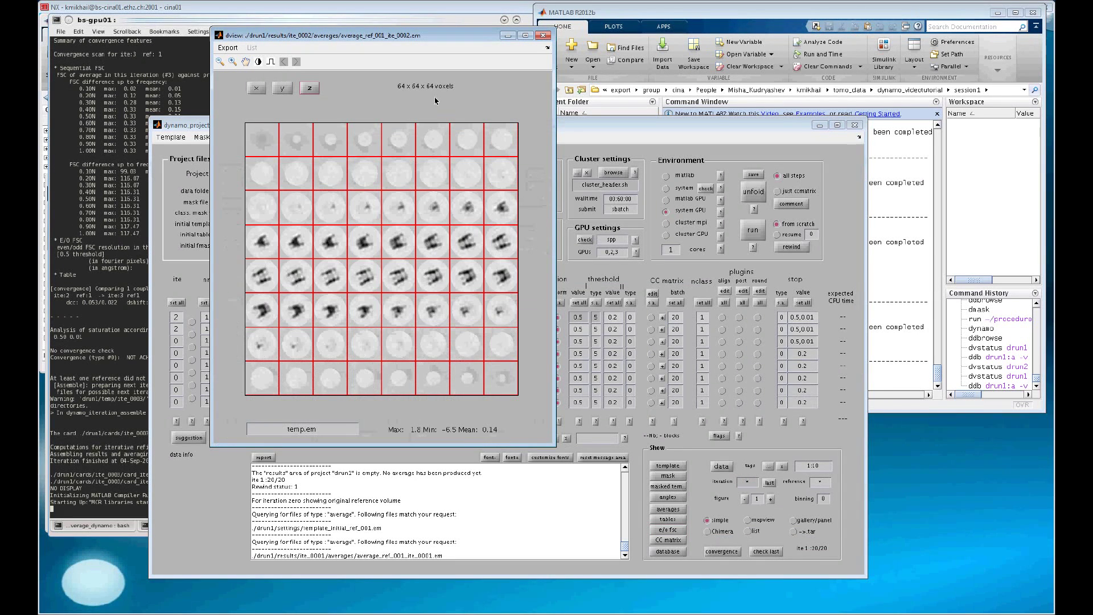
# - Rerun 'ddb drun1:a -v' to view average_ref_001_ite_0003.em sliced along x, then y
pyautogui.click(877, 315)
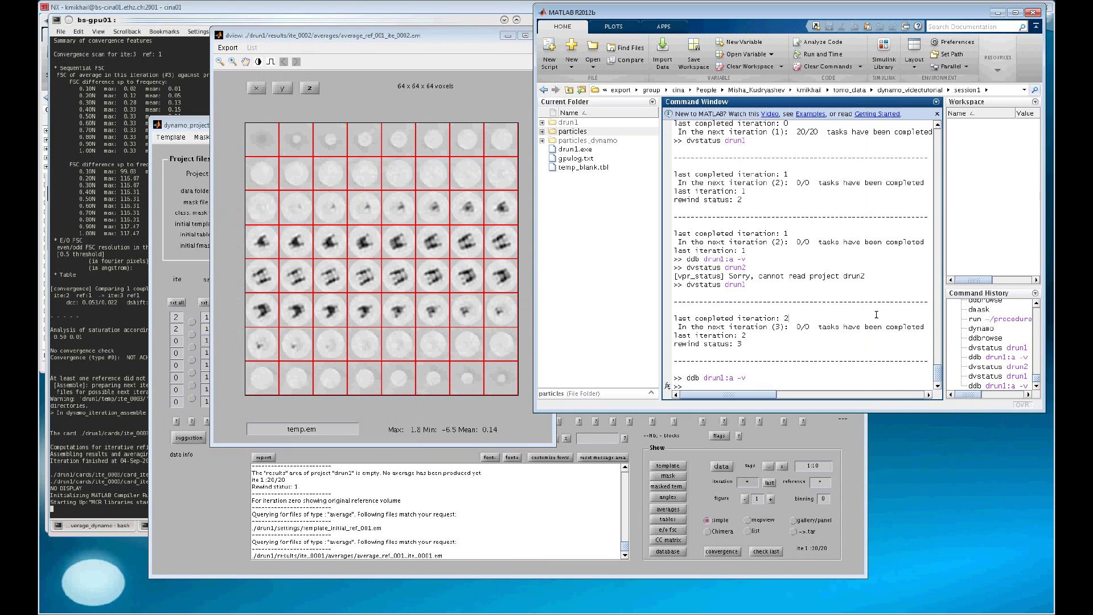
pyautogui.press('Up')
pyautogui.press('Return')
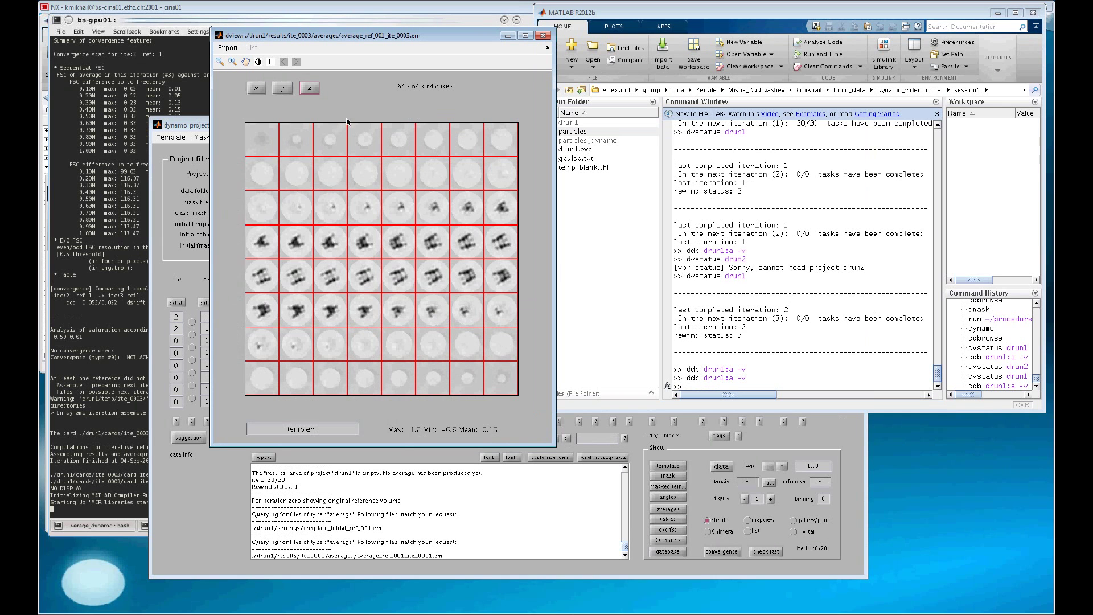
pyautogui.click(262, 88)
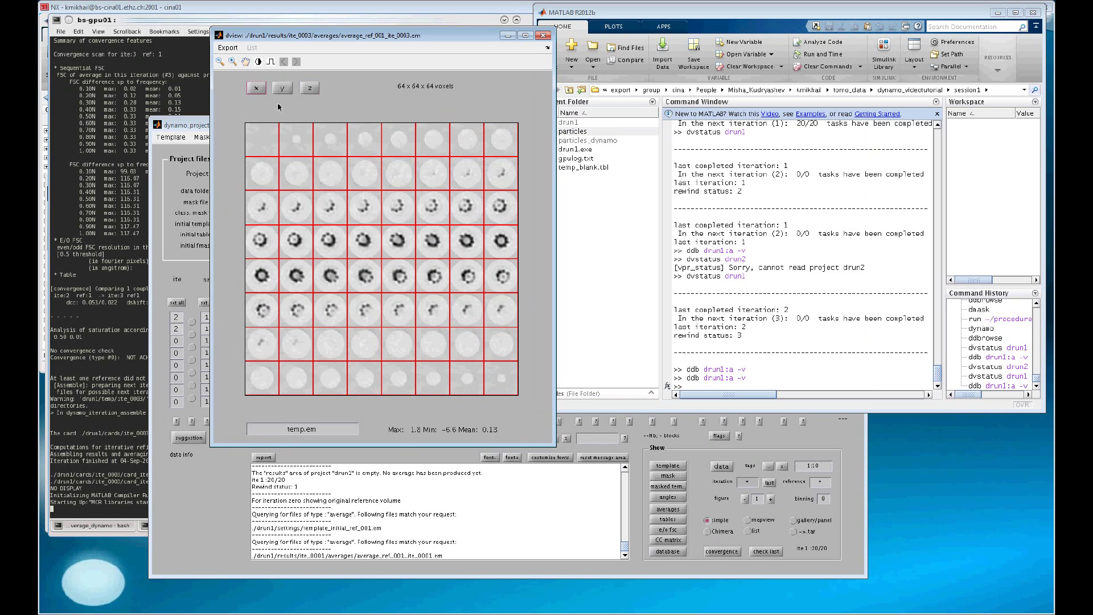
pyautogui.click(282, 88)
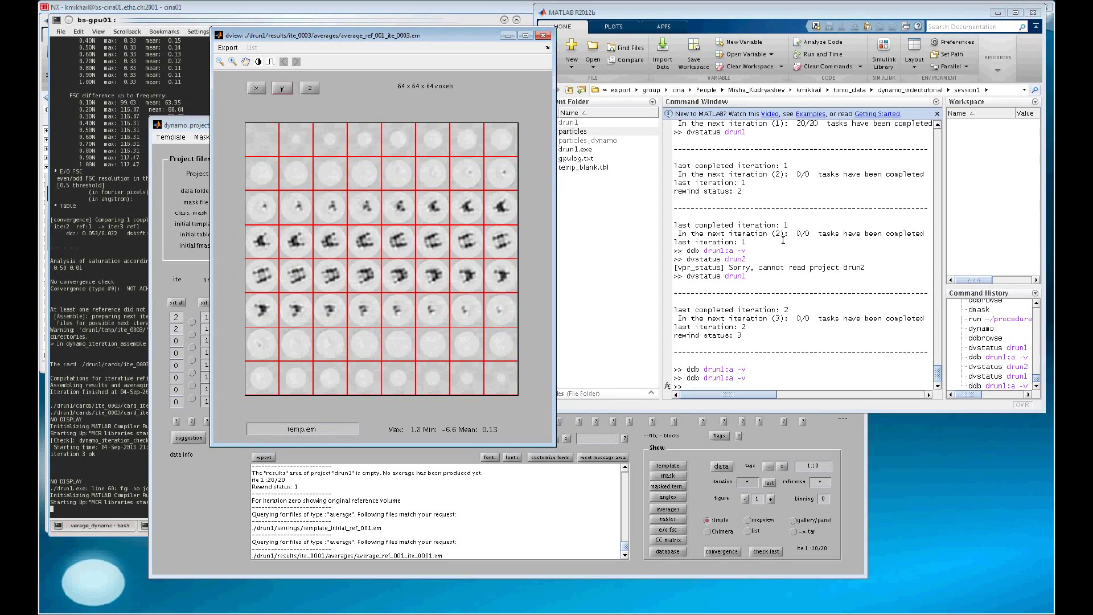
pyautogui.moveTo(459, 37); pyautogui.dragTo(396, 35)
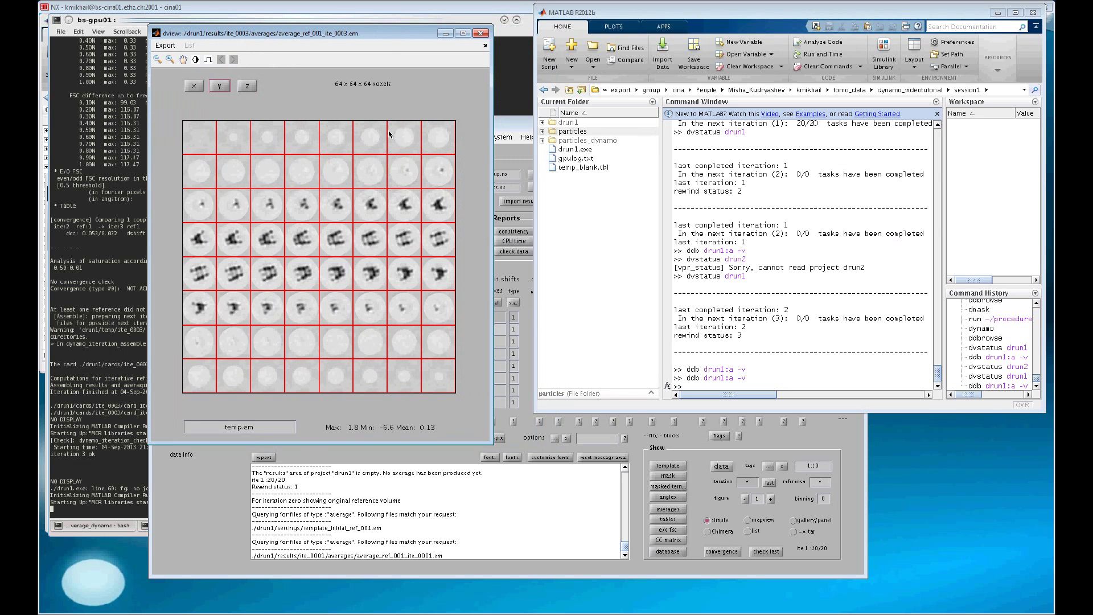
pyautogui.hotkey('alt', 'Tab')
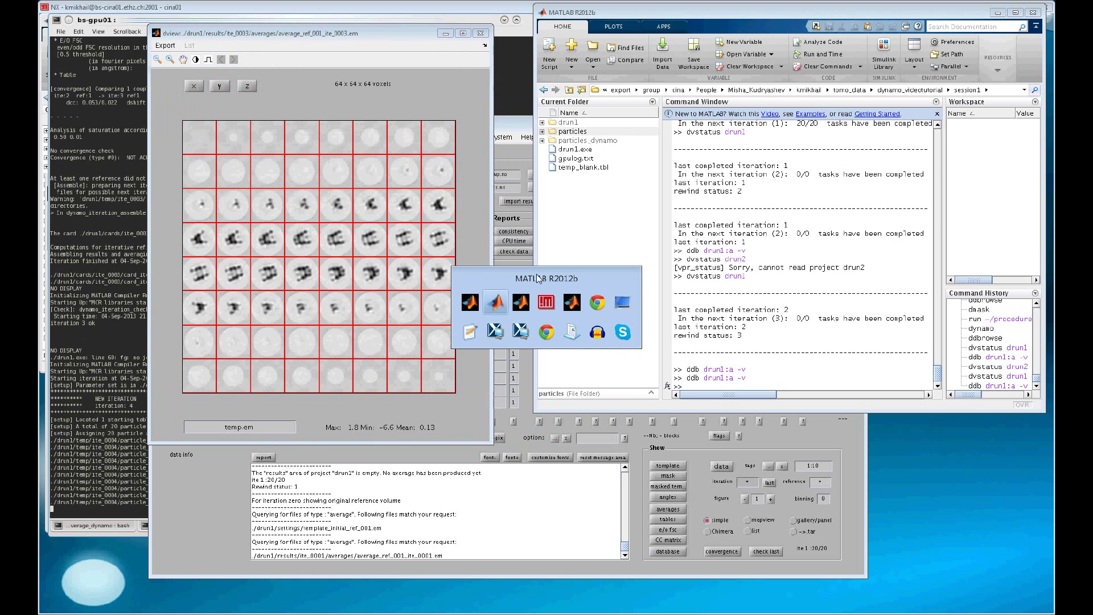
# - Open the Dynamo website's Documentation page and scroll to the Tutorials section
pyautogui.click(545, 330)
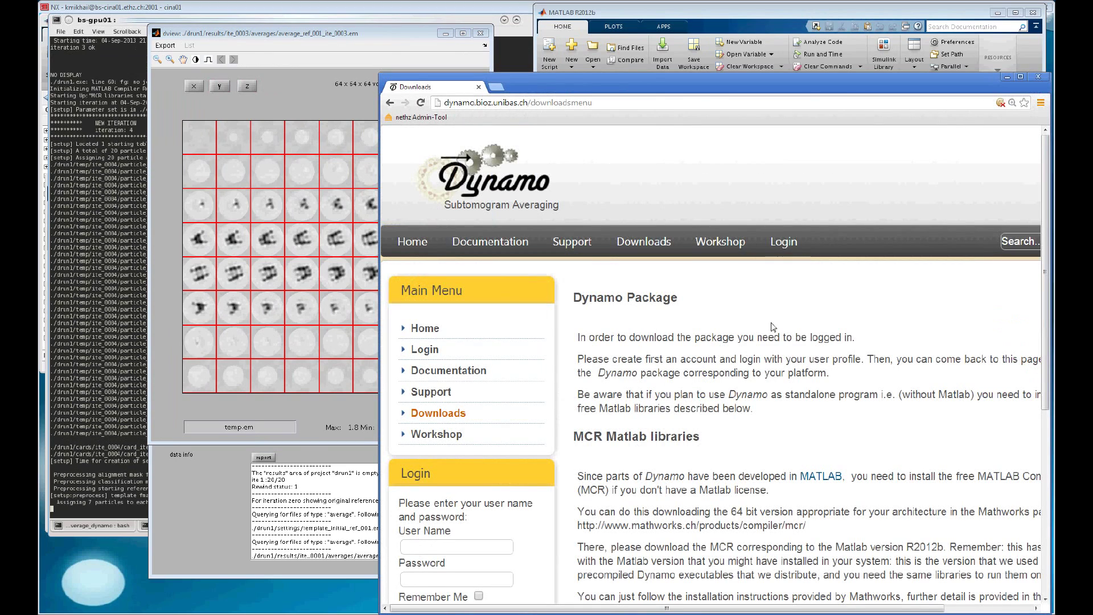
pyautogui.scroll(-2, 773, 326)
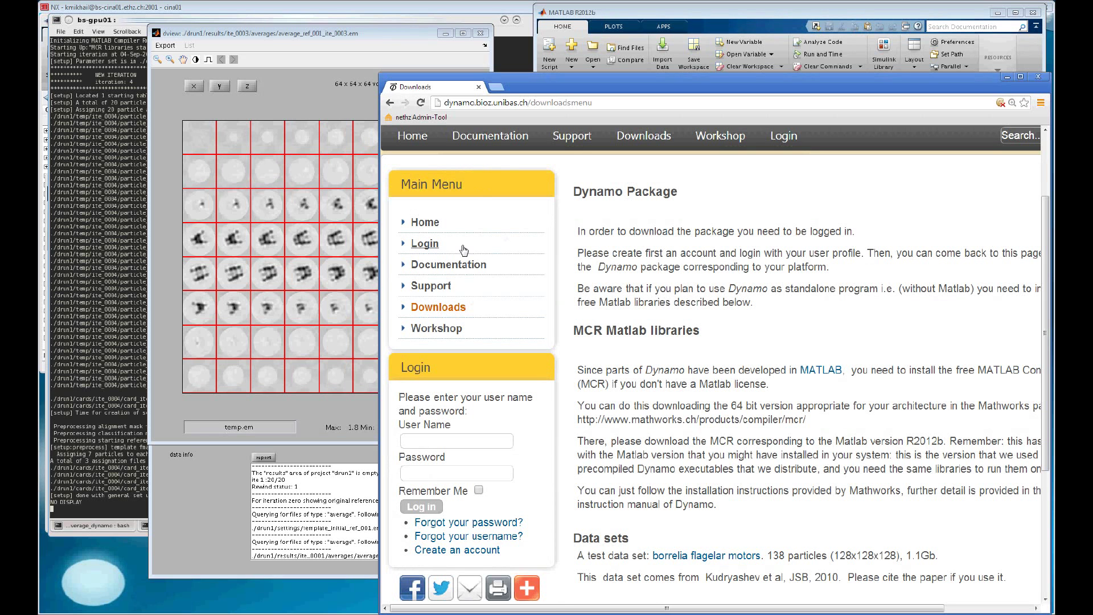
pyautogui.click(448, 264)
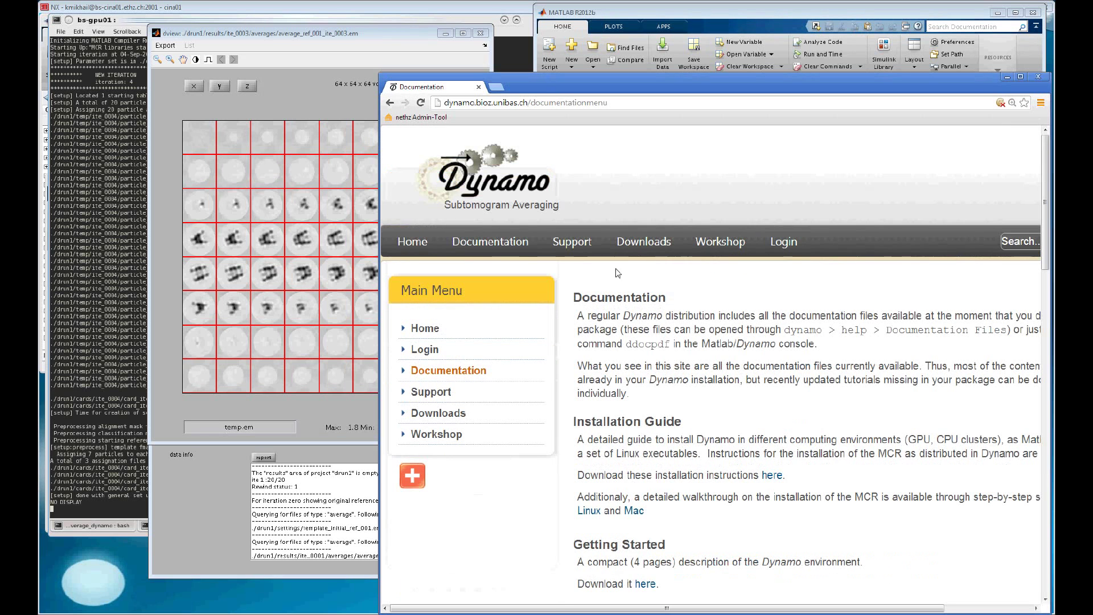
pyautogui.scroll(-3, 717, 270)
pyautogui.scroll(-8, 711, 268)
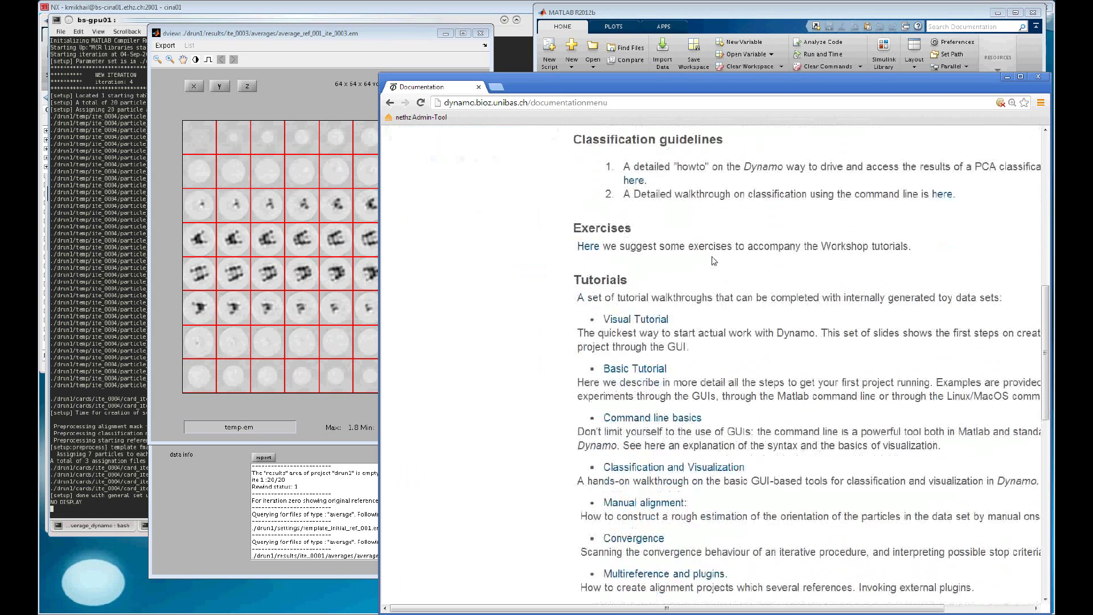
pyautogui.scroll(-1, 781, 248)
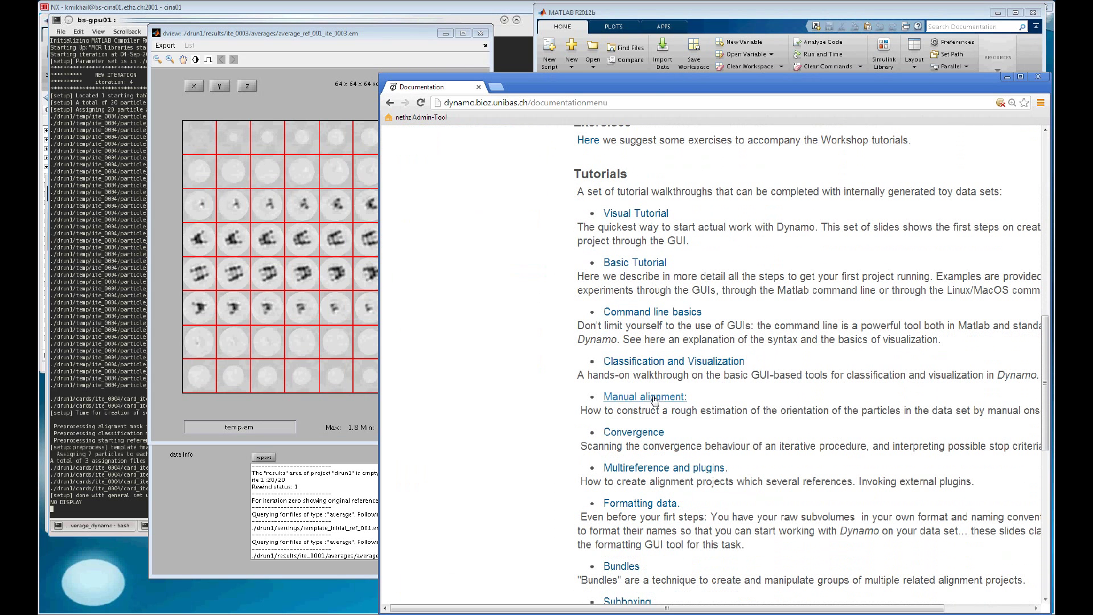
# - Browse the 'Classification and Visualization' tutorial PDF, then go back to Documentation
pyautogui.click(657, 362)
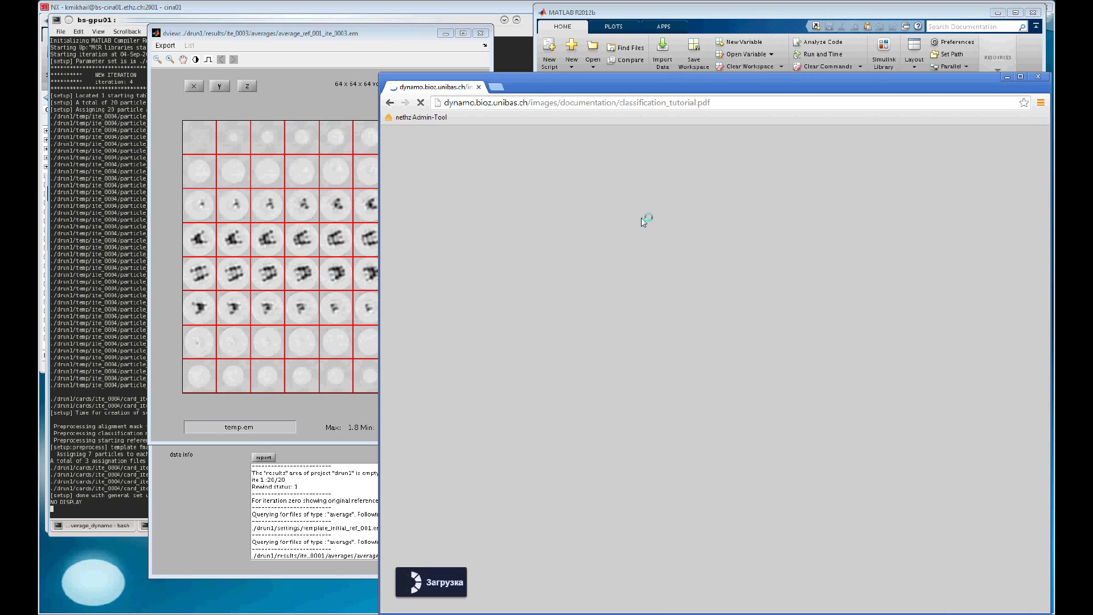
pyautogui.scroll(-10, 741, 300)
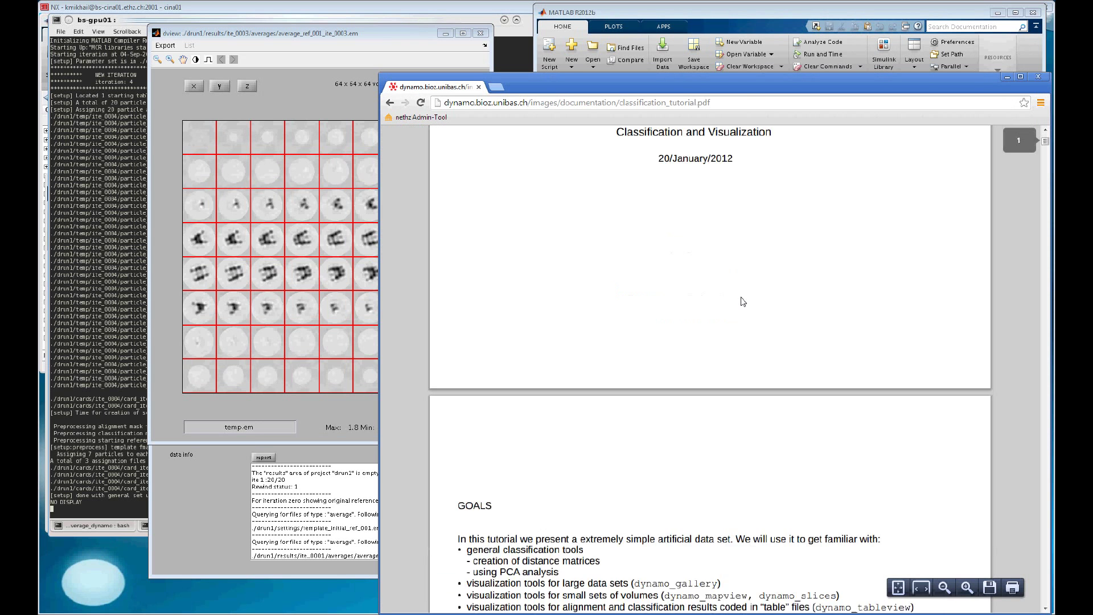
pyautogui.scroll(-15, 740, 300)
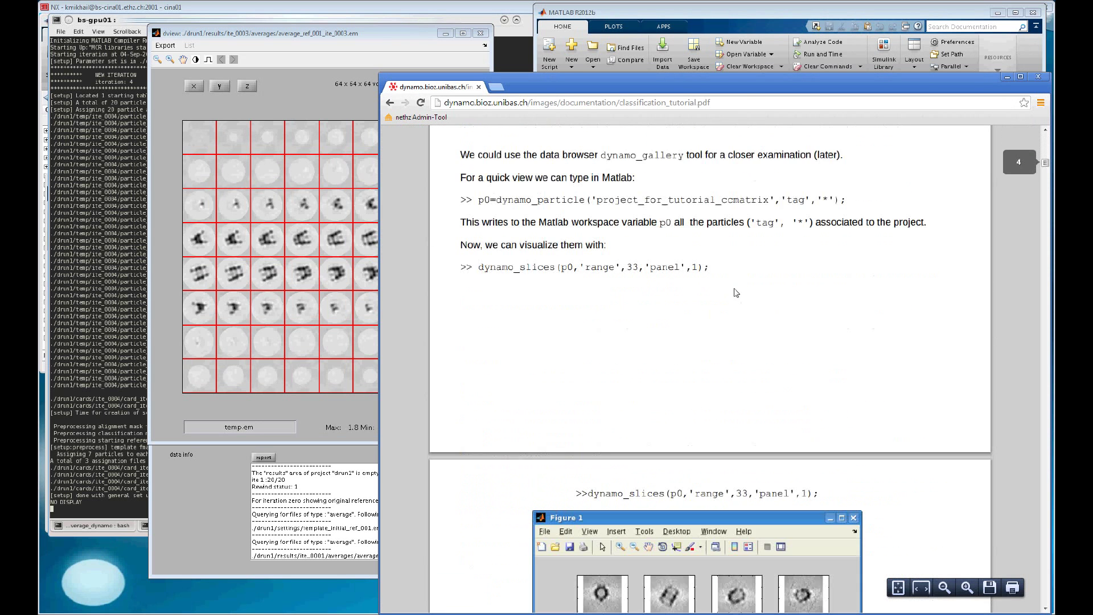
pyautogui.scroll(-7, 734, 294)
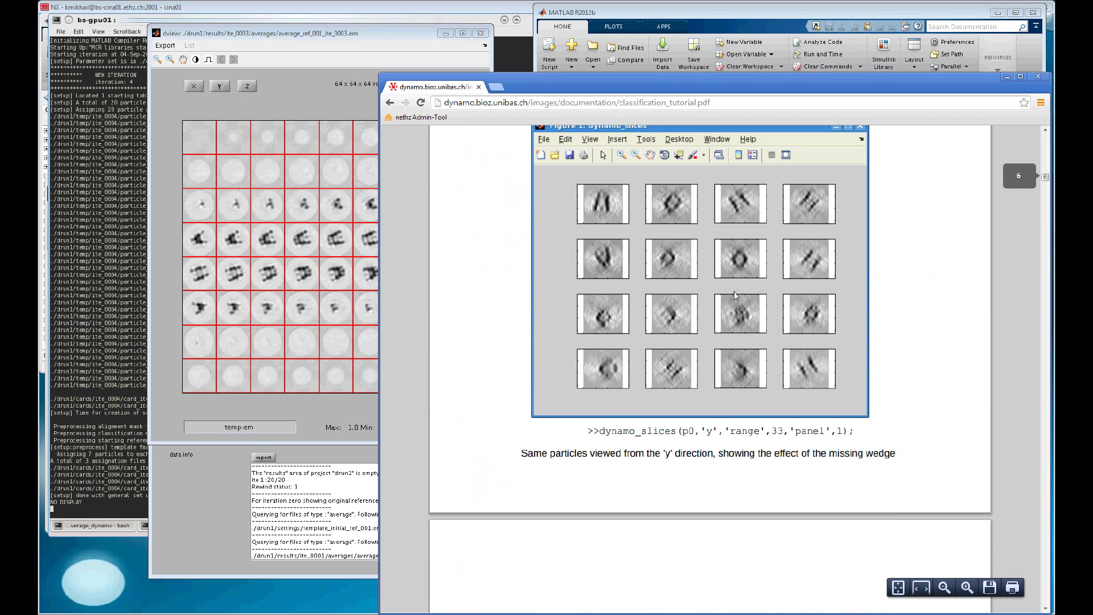
pyautogui.scroll(20, 735, 294)
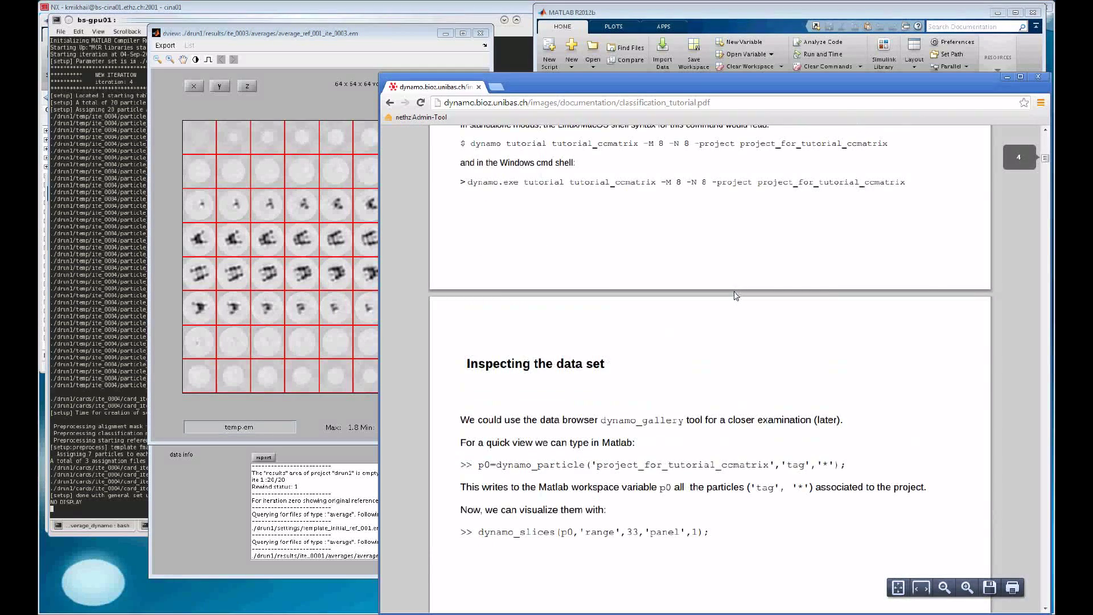
pyautogui.scroll(6, 736, 295)
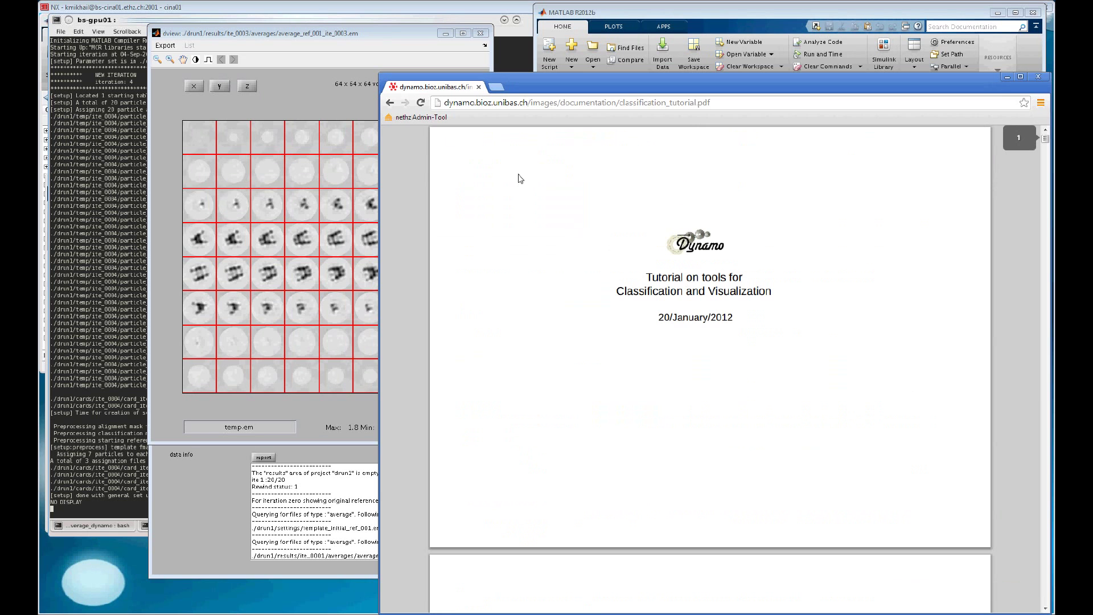
pyautogui.click(390, 103)
pyautogui.scroll(12, 603, 359)
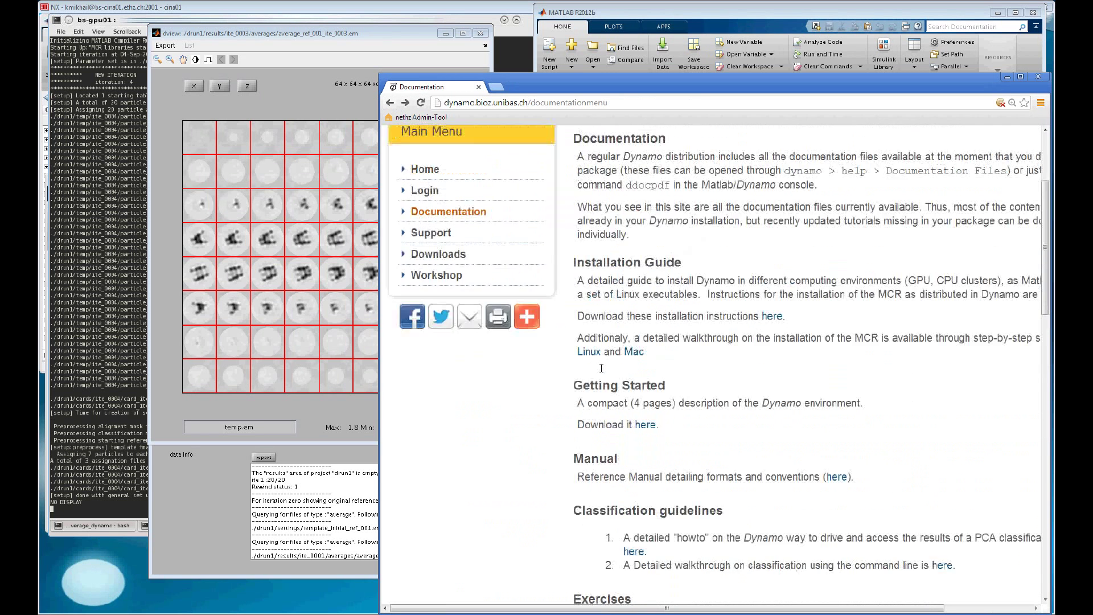